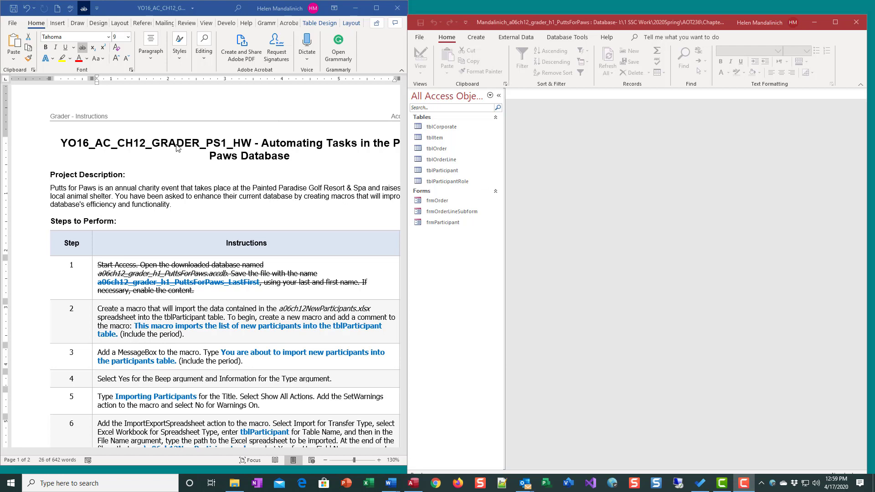
Highlight the table name tblParticipant in yellow in instruction 2 of the Word document.
click(286, 170)
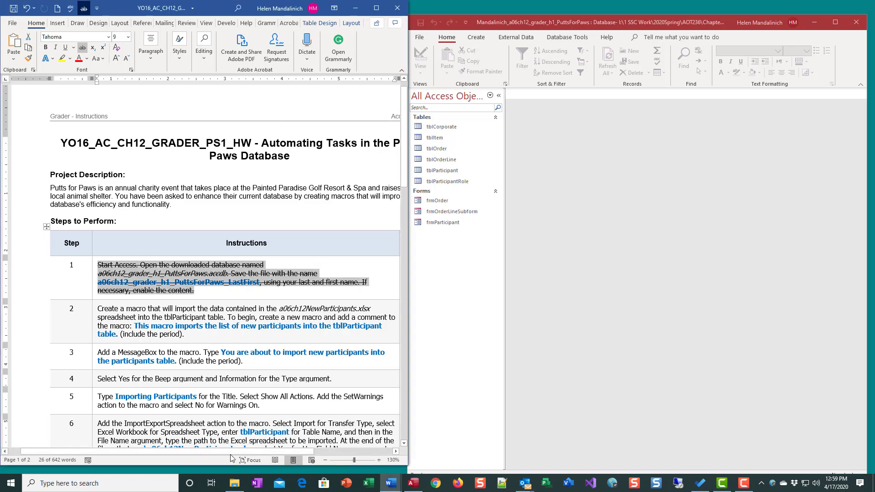
mouse_move(244, 451)
mouse_down()
mouse_move(315, 452)
mouse_move(256, 452)
mouse_up()
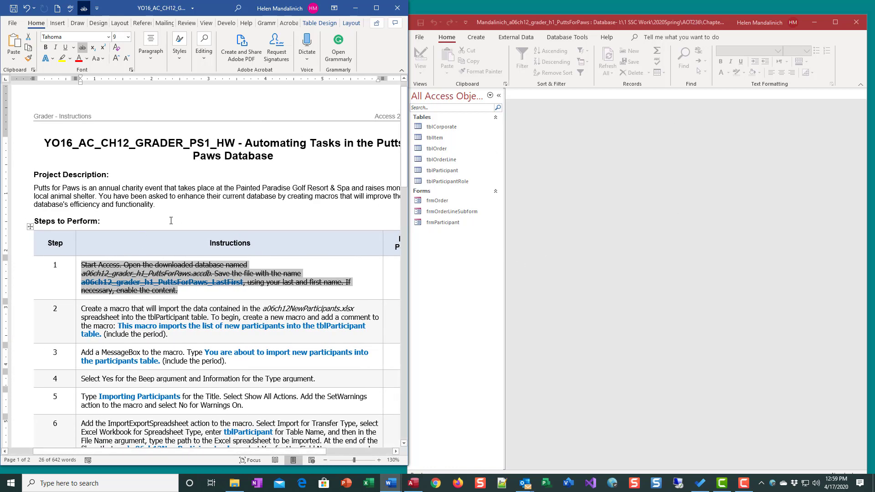
drag(184, 451, 190, 452)
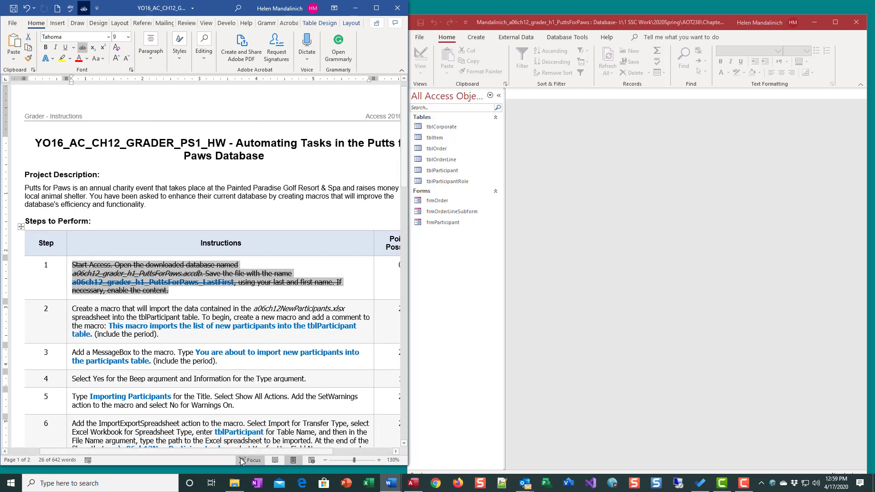
click(325, 460)
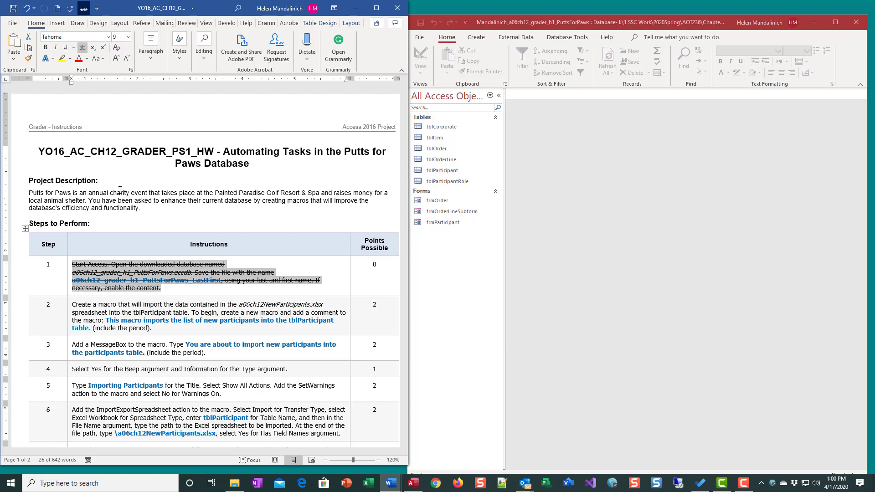
scroll(209, 335, down, 3)
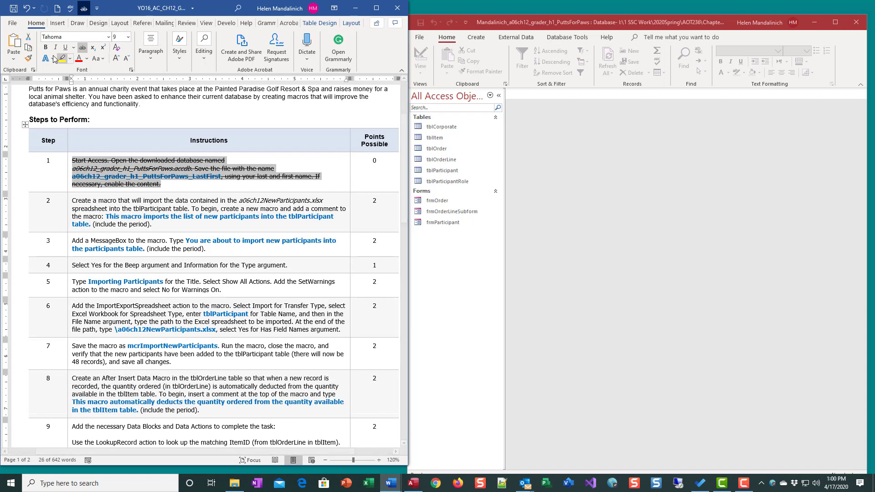
click(230, 185)
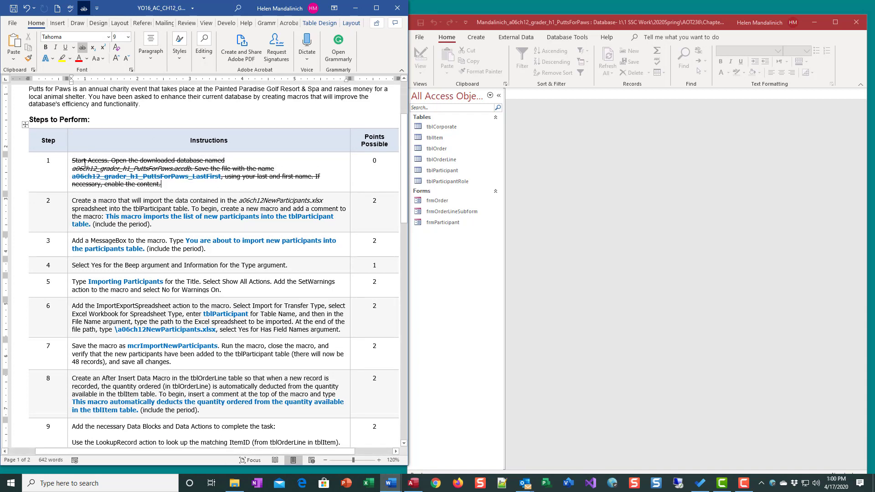
scroll(177, 168, down, 2)
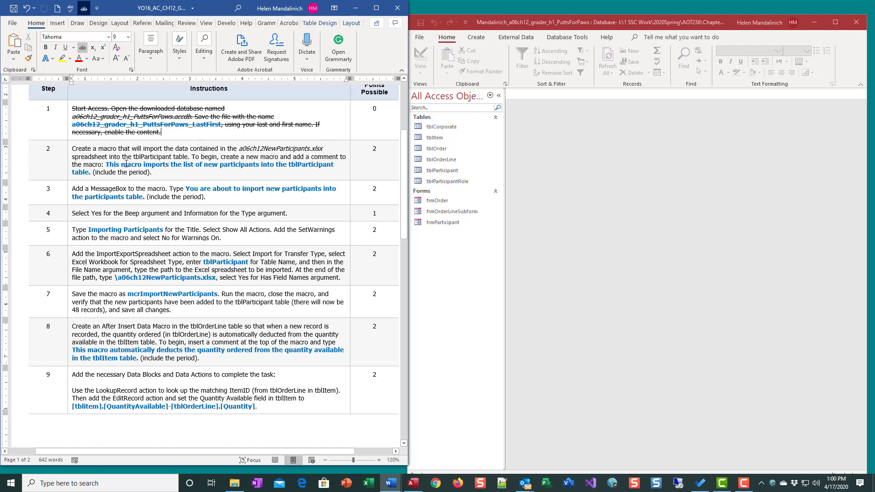
drag(133, 156, 171, 157)
click(207, 139)
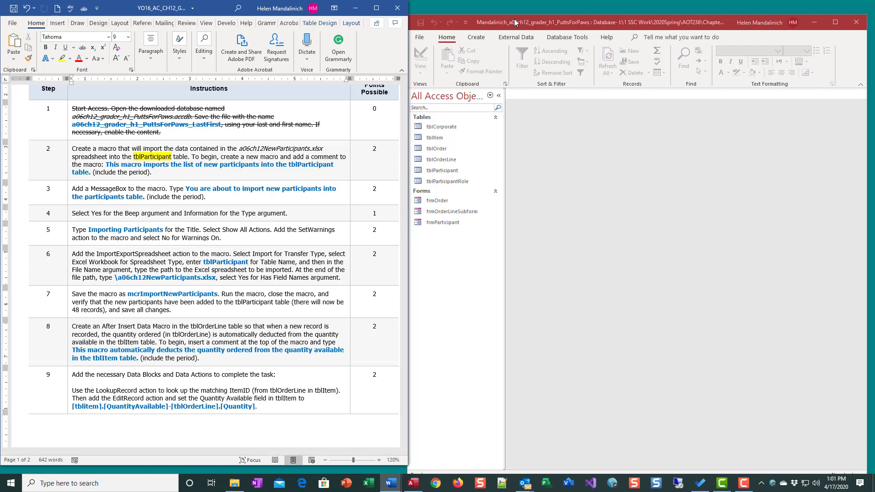
Create a new macro in Access with all actions shown, collapsing the Navigation Pane and closing the Action Catalog.
click(478, 39)
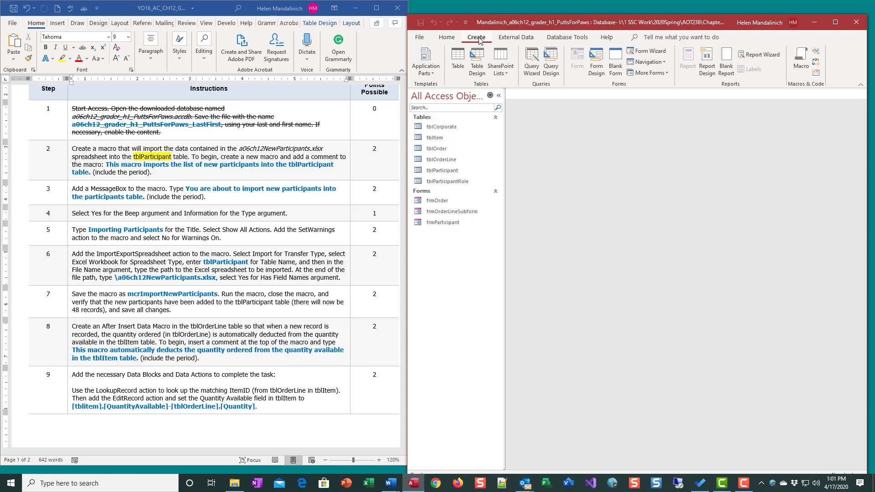
click(797, 64)
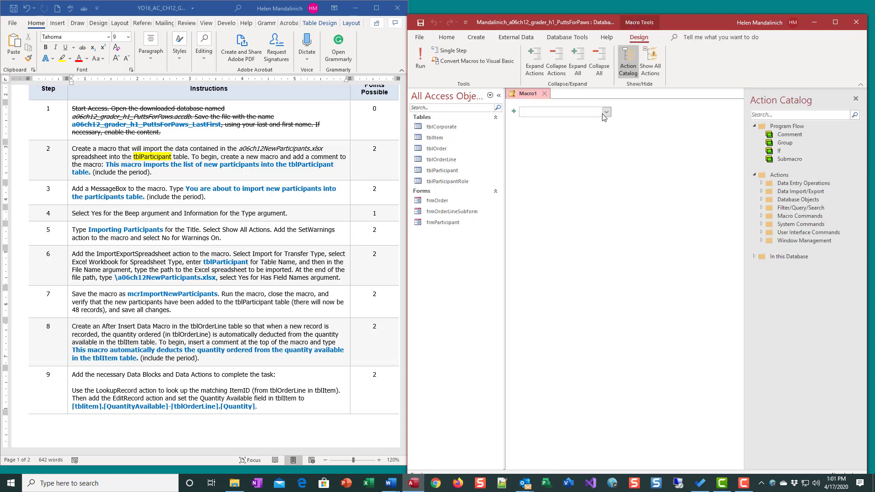
click(496, 95)
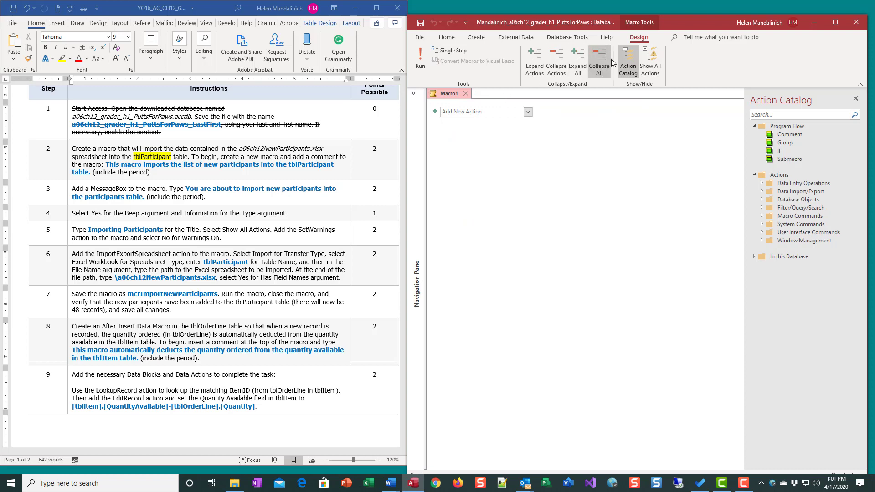
click(652, 65)
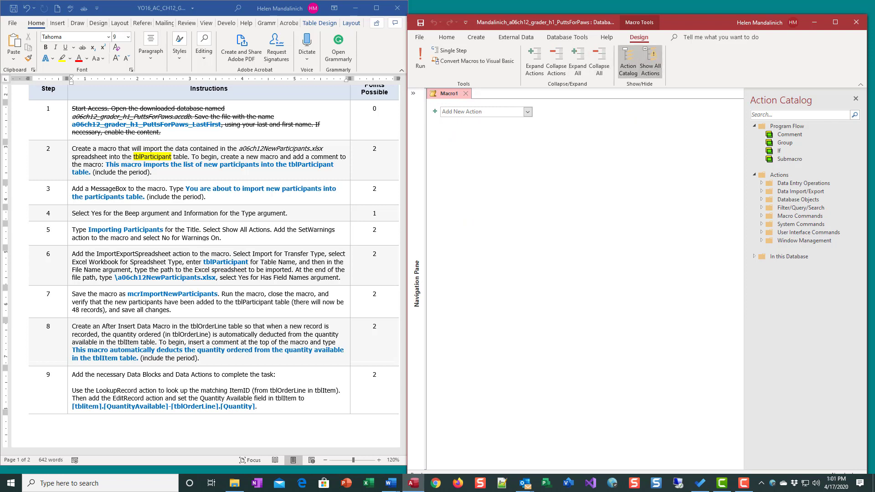
click(855, 98)
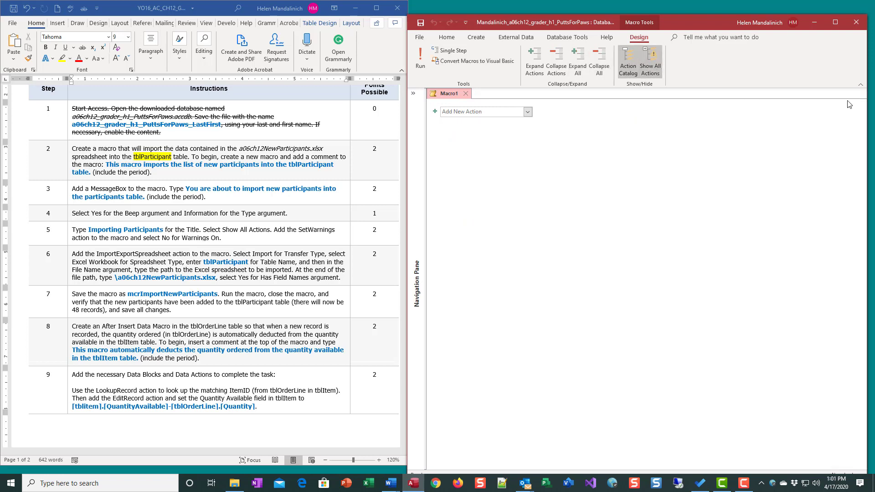
Add a comment to the macro reading "This macro imports the list of new participants into the tblParticipant table.".
click(526, 111)
click(487, 122)
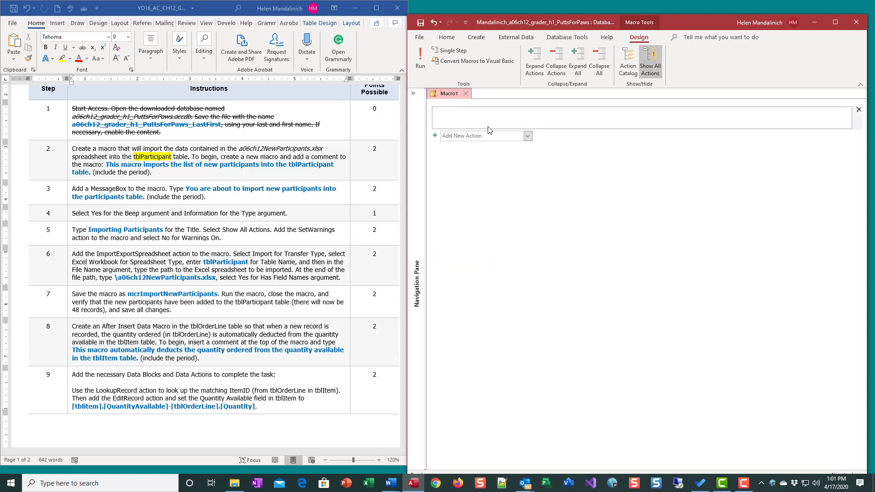
text(This macro imports the list of new participants into the )
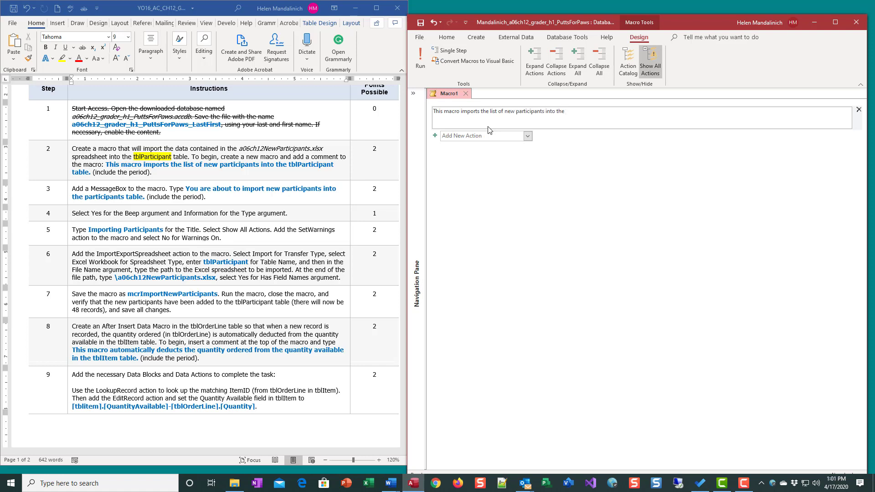
text(tblParticiaptn )
text(table.)
key(BackSpace)
key(BackSpace)
key(BackSpace)
key(BackSpace)
key(BackSpace)
key(BackSpace)
key(BackSpace)
text(pant table.)
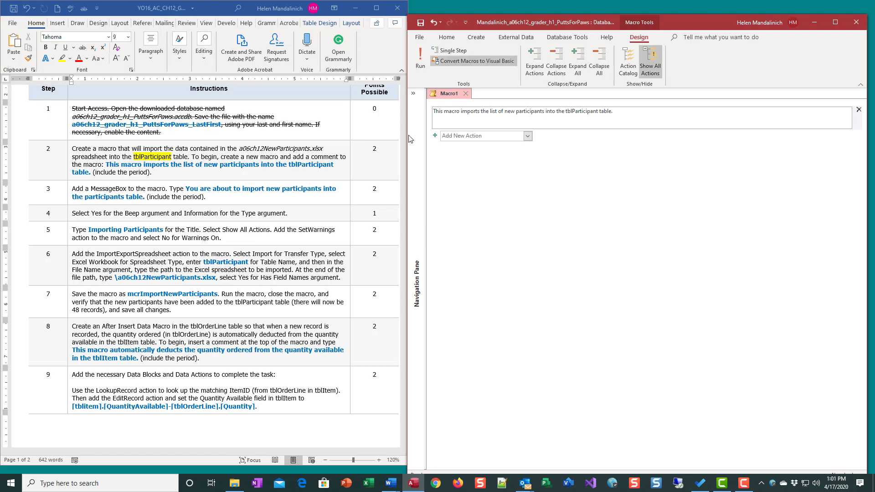
Switch to the Word instructions and strike through the whole text of instruction 2.
click(154, 179)
drag(102, 170, 72, 149)
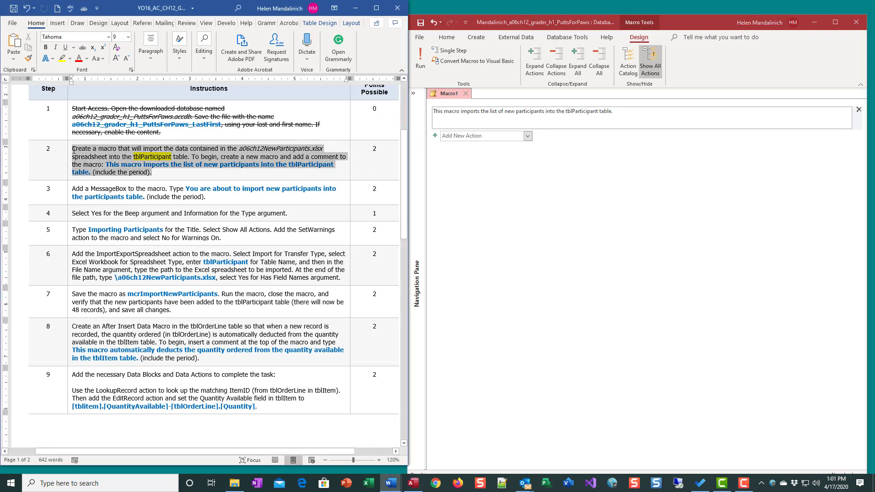
click(82, 48)
scroll(122, 116, down, 3)
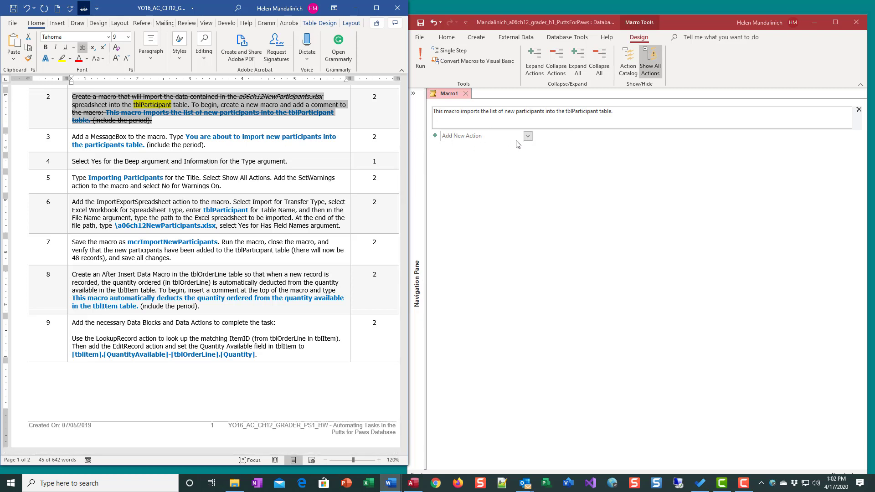
Add a MessageBox action to the Access macro with the message "You are about to import new participants into the participant table.".
click(527, 135)
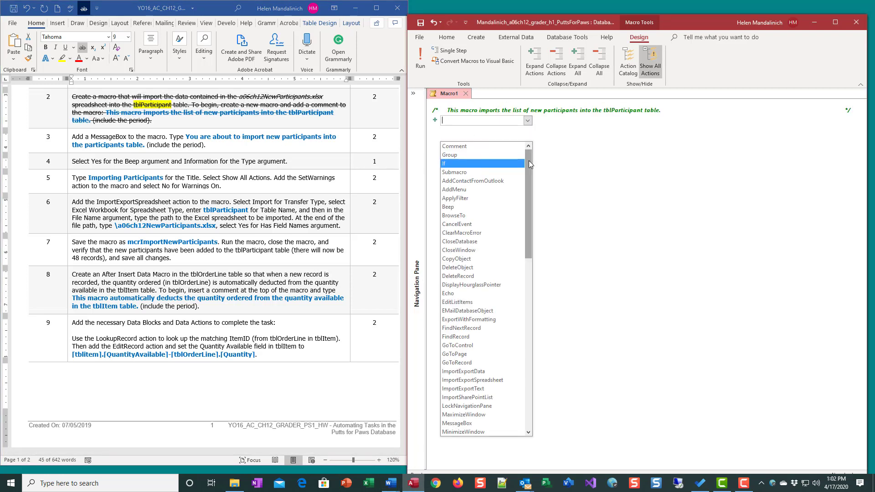
drag(528, 171, 528, 249)
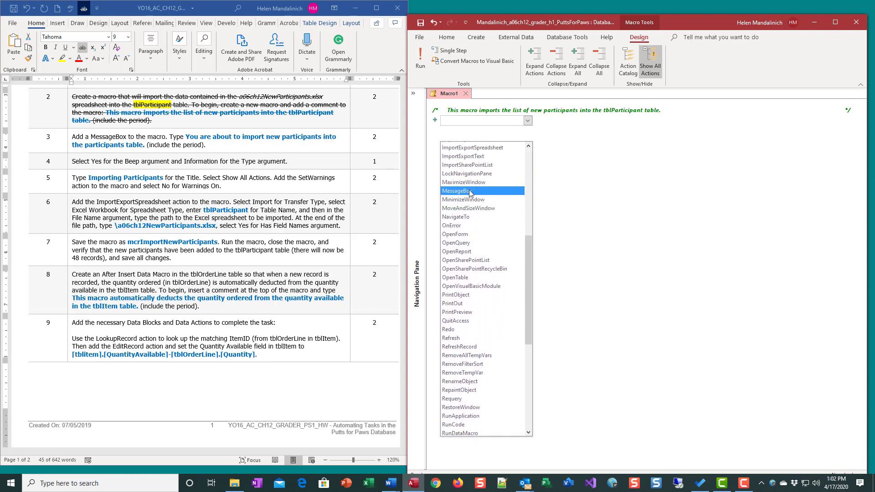
click(474, 190)
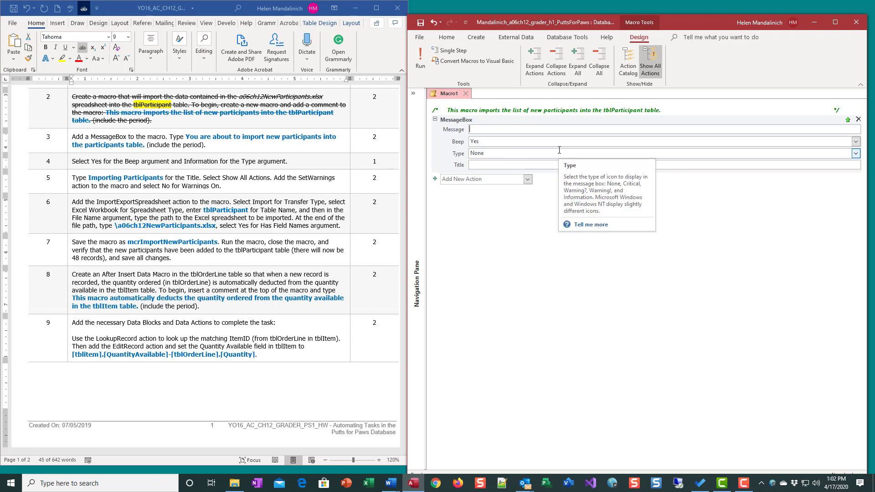
text(You are )
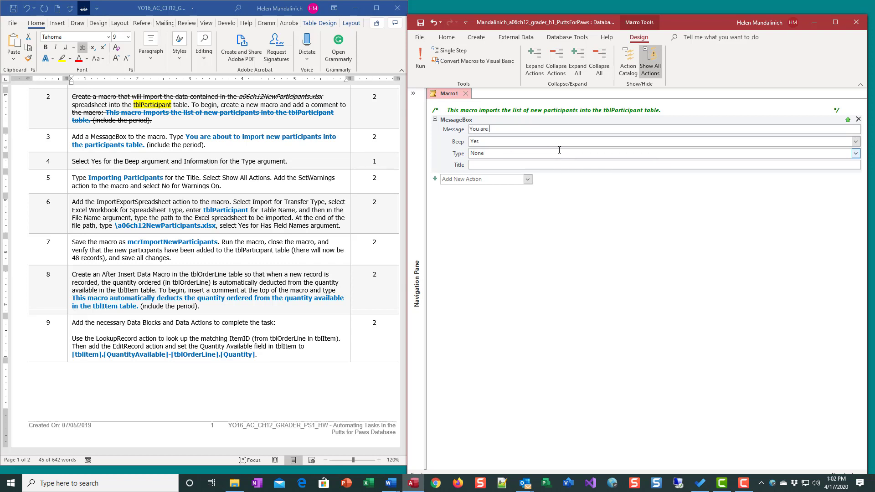
text(about to import new participants into the part)
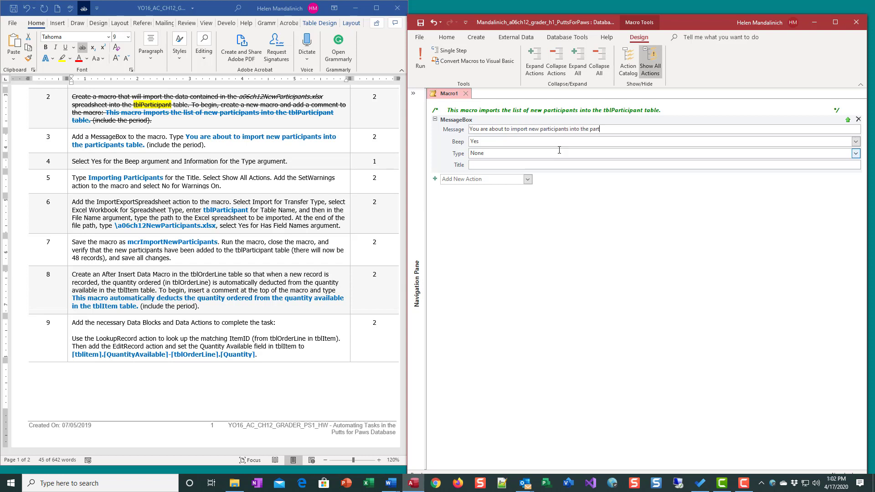
text(icipant table.)
key(F1)
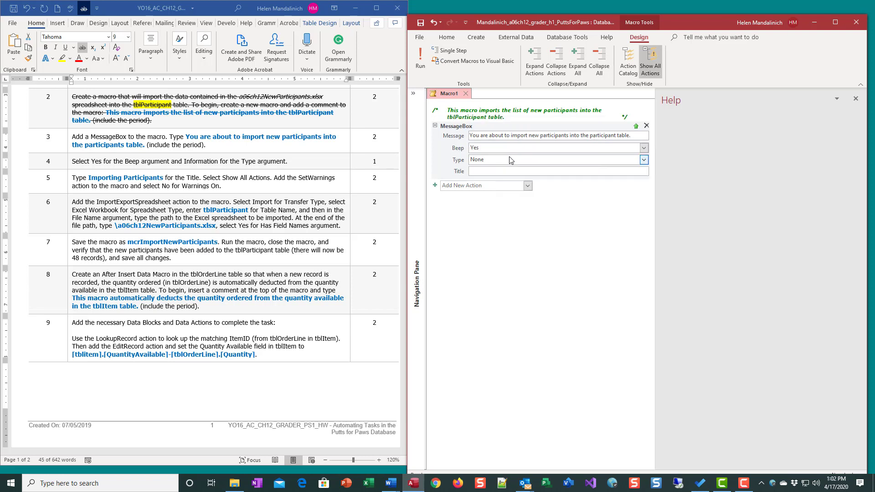
click(643, 160)
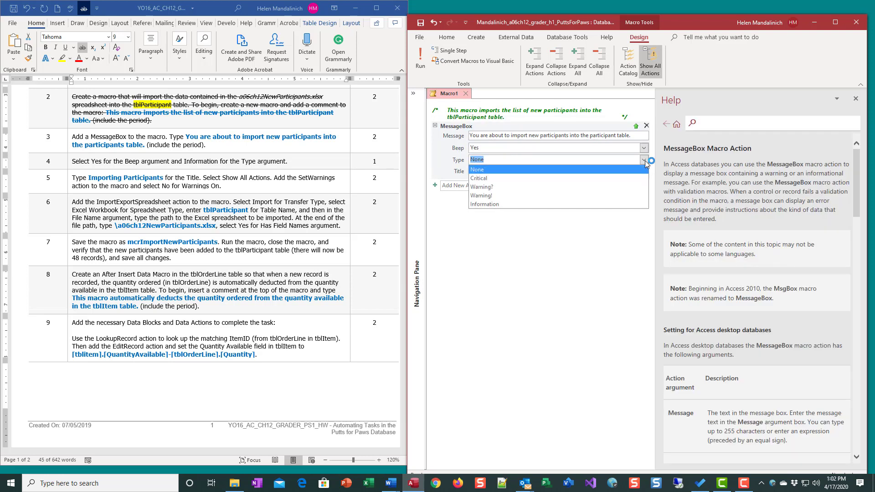
click(854, 102)
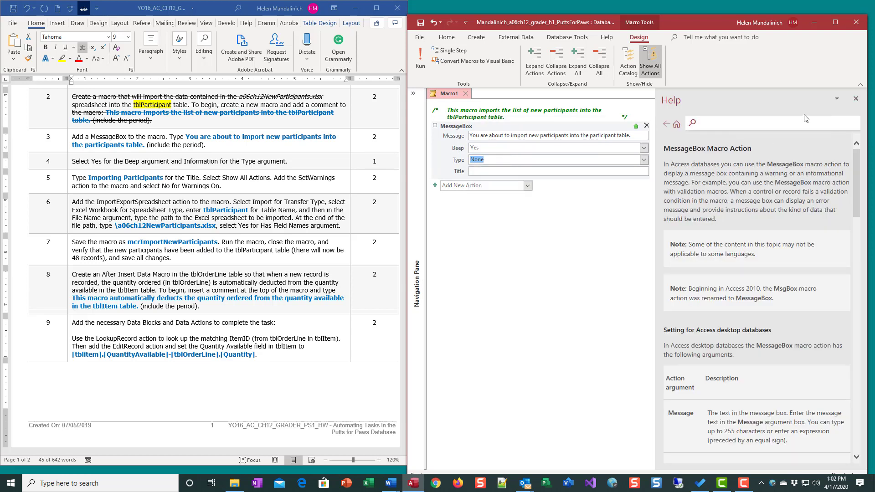
click(855, 100)
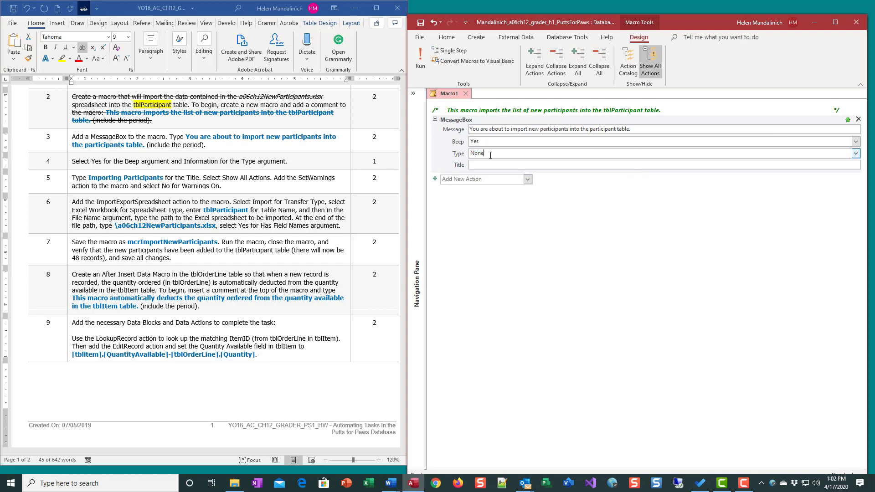
Set the MessageBox action's Type to Information and its Title to Importing Participants.
click(855, 154)
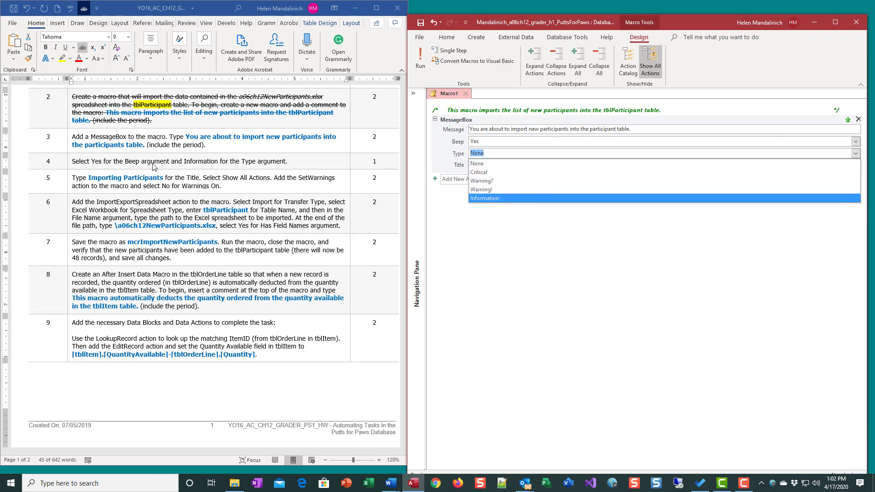
click(499, 198)
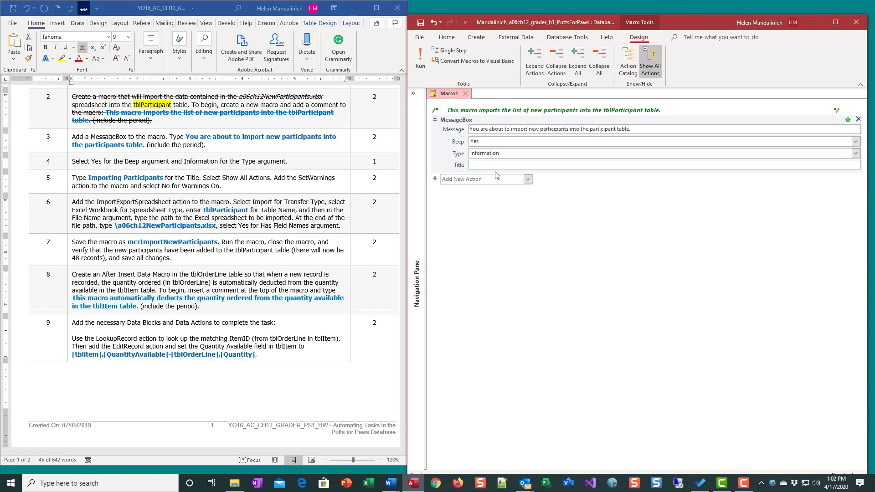
key(Tab)
text(Importing)
key(BackSpace)
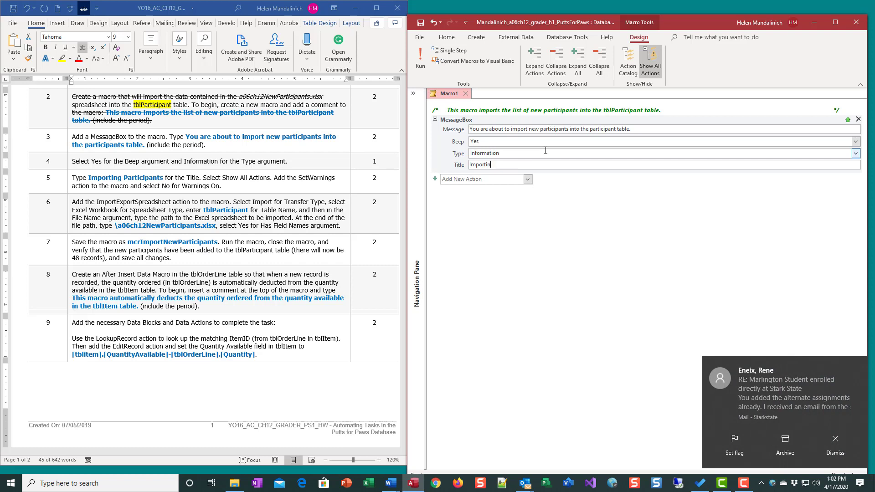
text(ing)
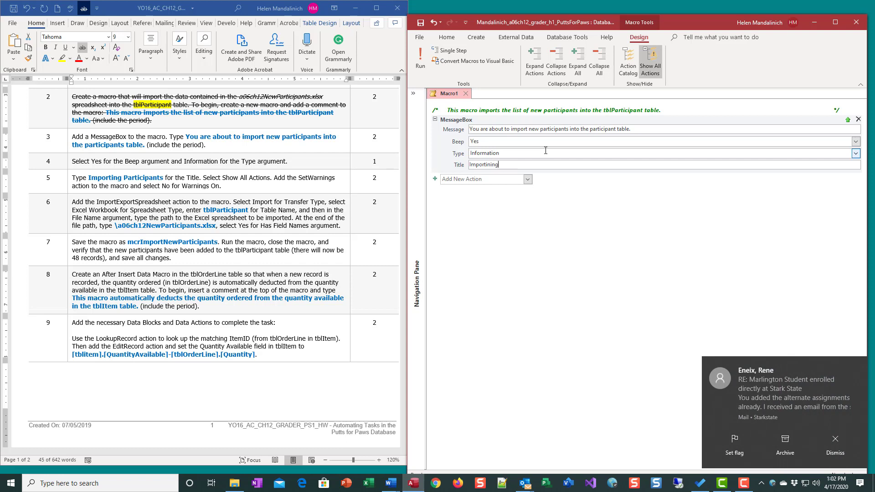
click(843, 445)
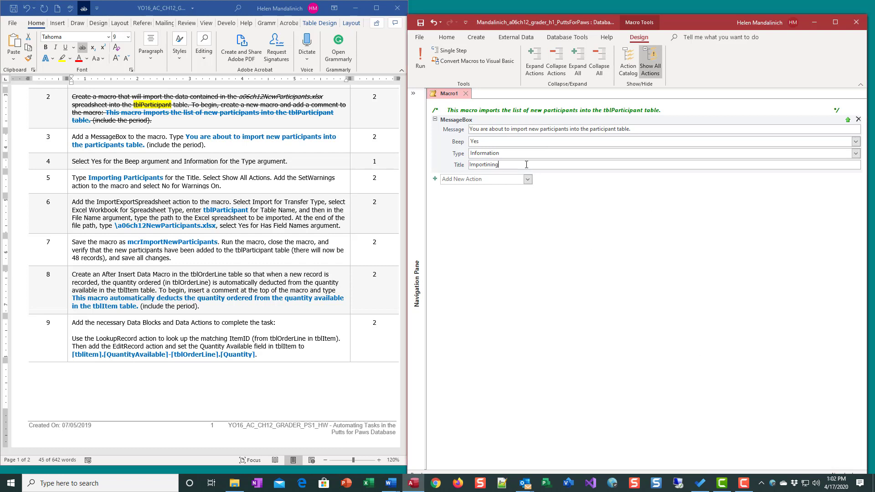
key(BackSpace)
key(BackSpace)
key(BackSpace)
text(g)
click(543, 217)
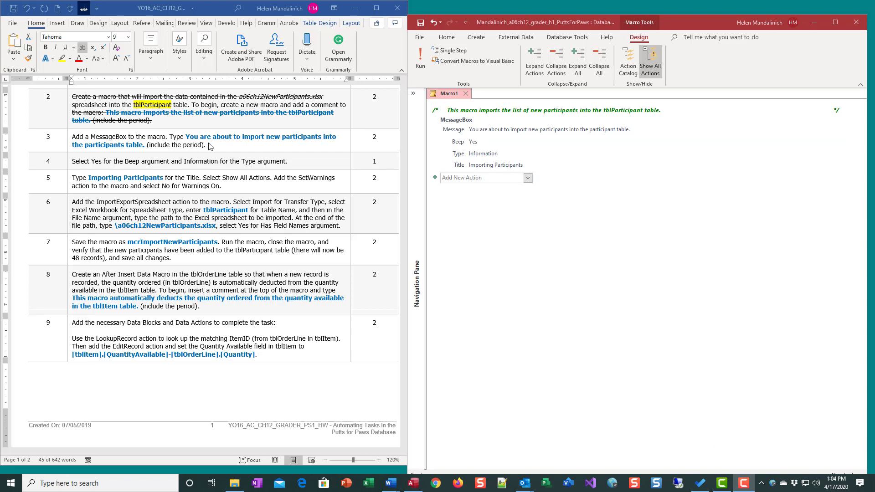
Strike through instructions 3 and 4 and the "Type Importing Participants for the Title" part of instruction 5 in the Word document.
drag(209, 146, 72, 137)
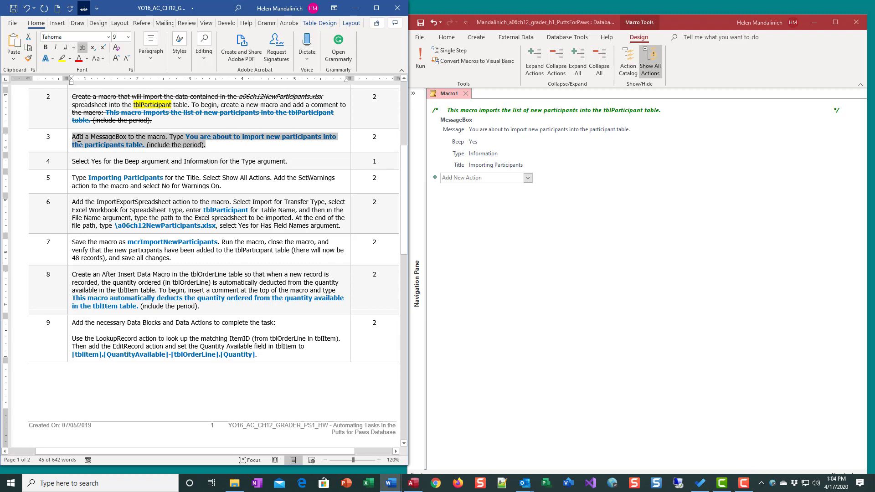
click(82, 47)
drag(296, 163, 71, 162)
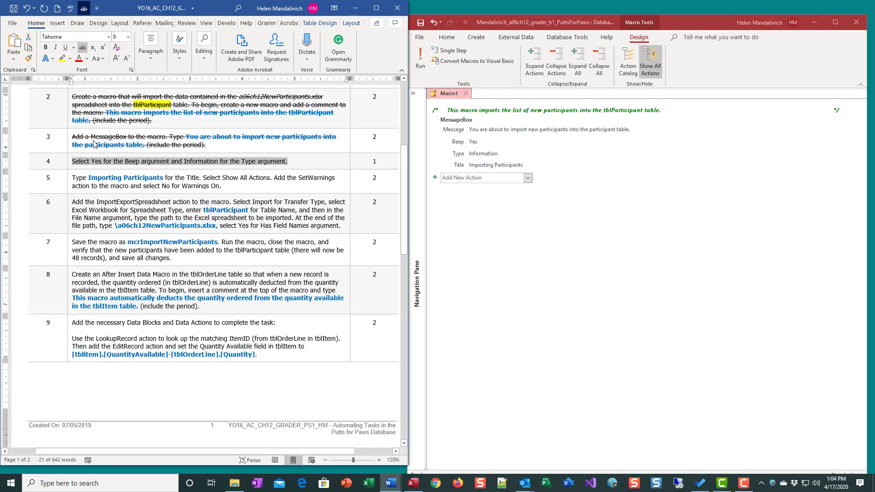
click(82, 48)
drag(198, 177, 72, 178)
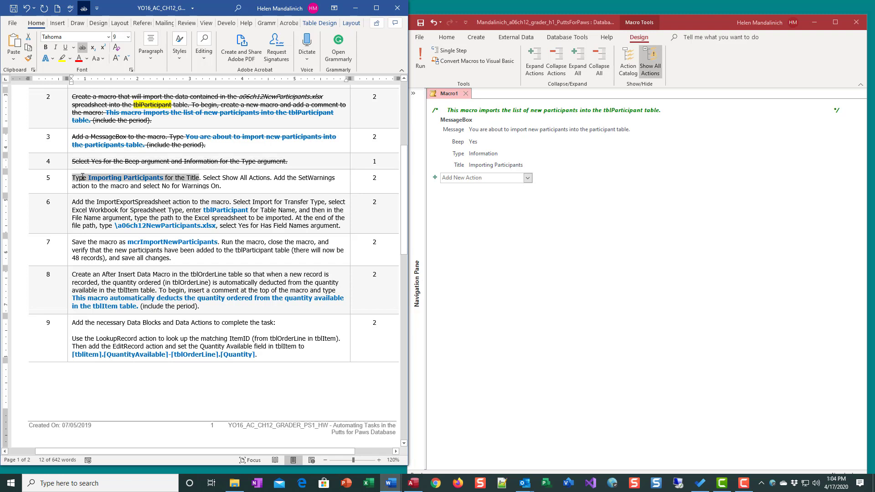
click(82, 47)
Add a SetWarnings action to the Access macro below the MessageBox, with Warnings On left at No.
click(527, 179)
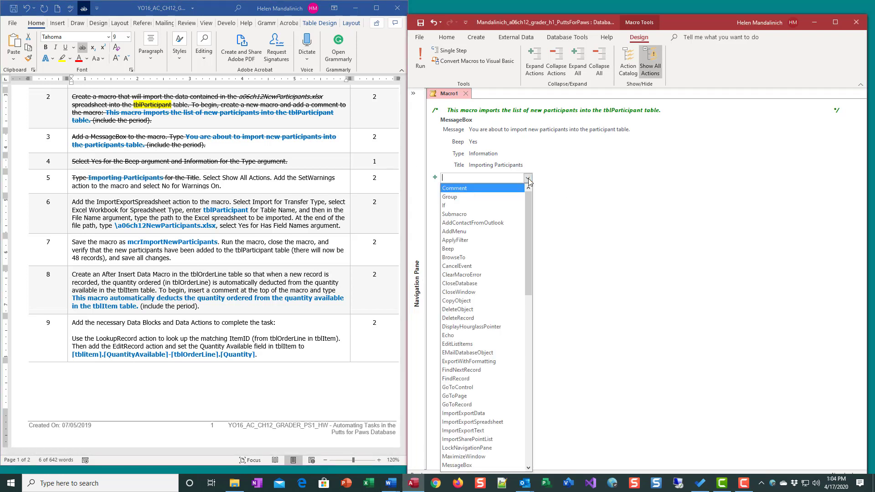
drag(531, 214, 527, 469)
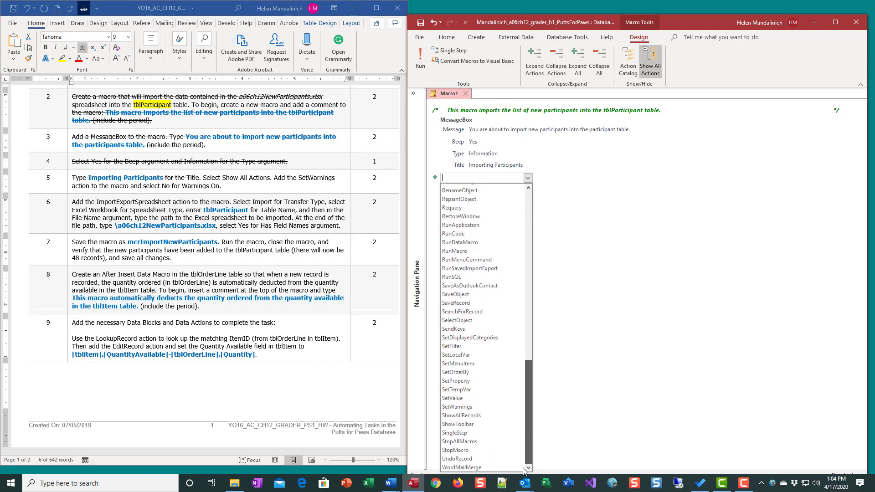
click(478, 407)
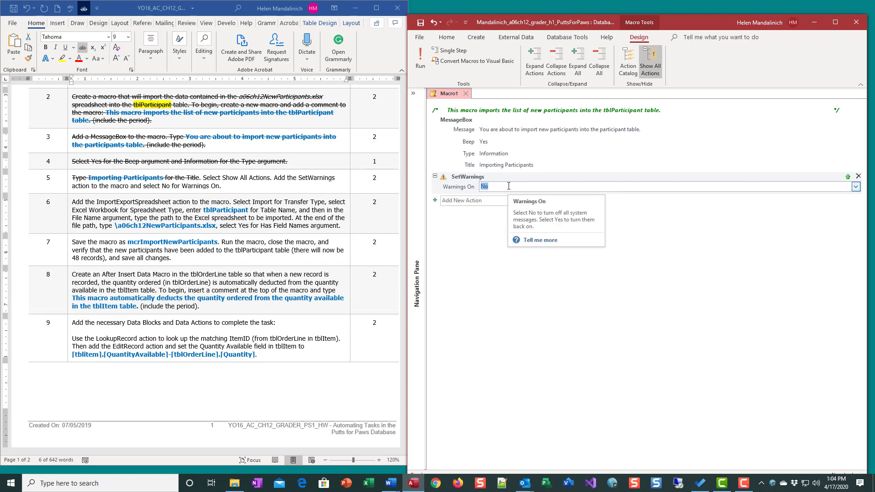
Strike through the rest of instruction 5 in Word, from "Select Show All Actions" to "Warnings On.".
click(224, 186)
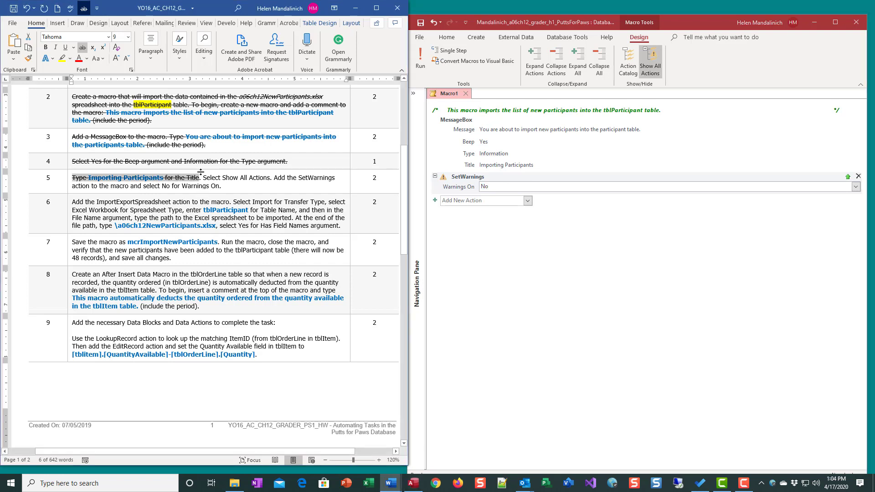
drag(204, 176, 221, 186)
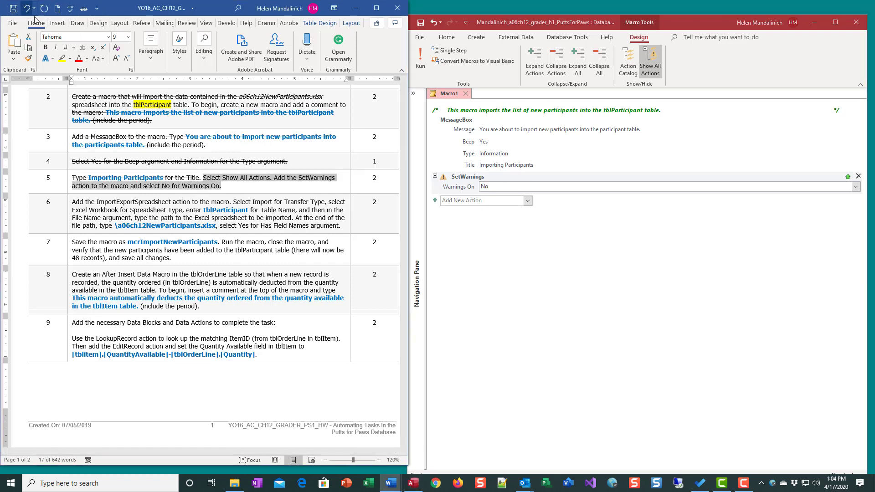
click(83, 49)
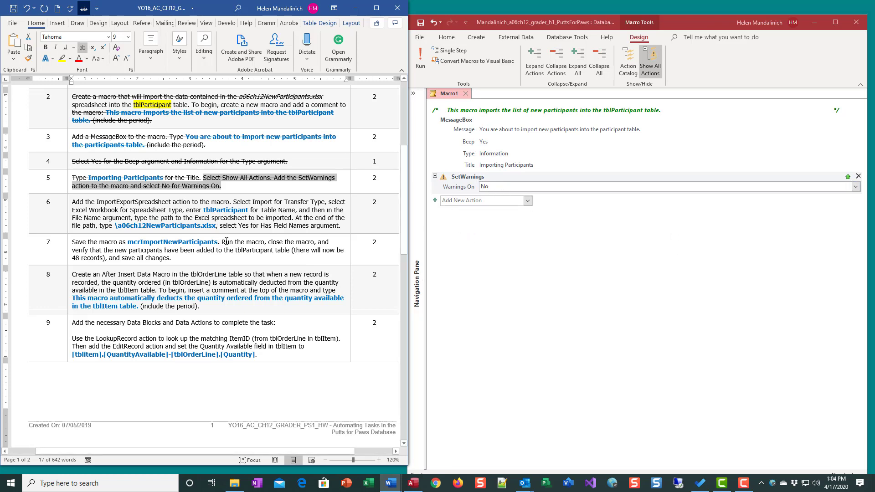
Add an ImportExportSpreadsheet action to the Access macro below SetWarnings.
scroll(228, 253, down, 2)
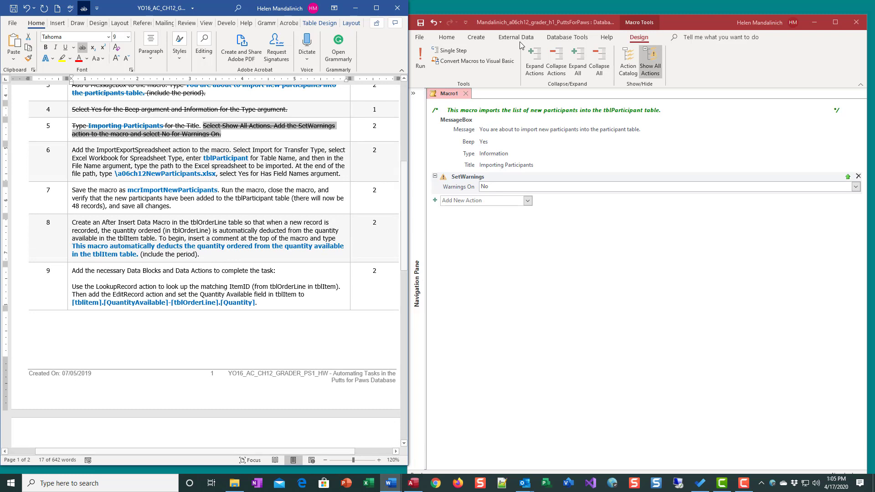
click(527, 201)
drag(529, 222, 551, 285)
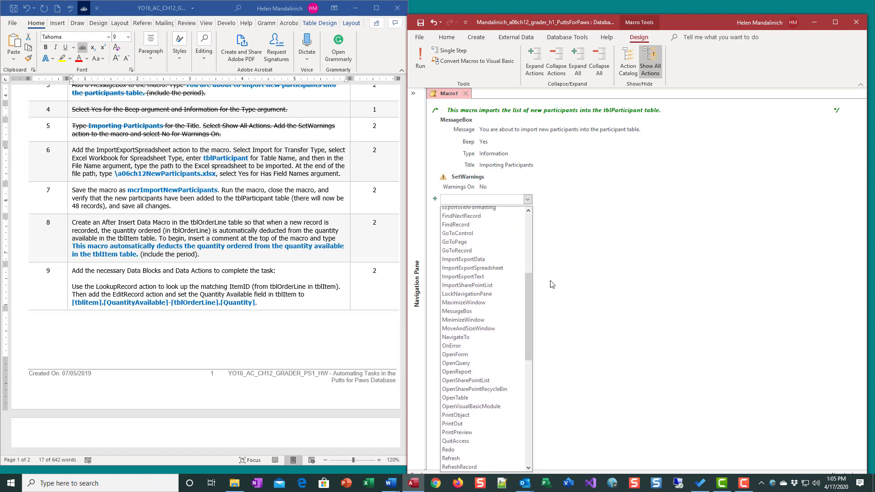
click(496, 269)
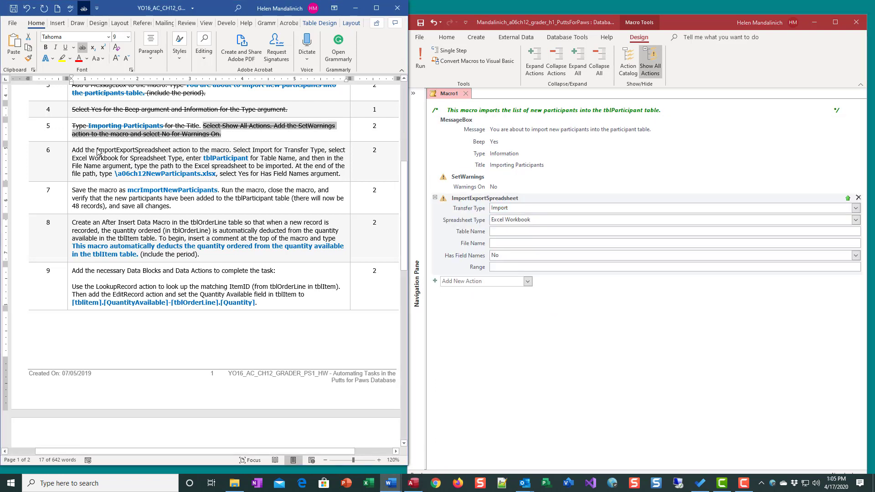
Highlight the word ImportExportSpreadsheet in yellow in instruction 6 of the Word document.
drag(98, 152, 216, 174)
click(124, 151)
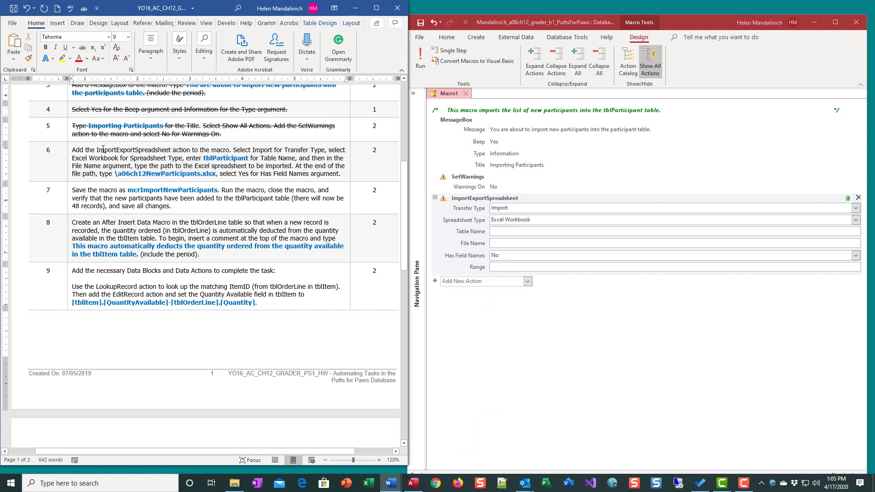
drag(98, 151, 168, 151)
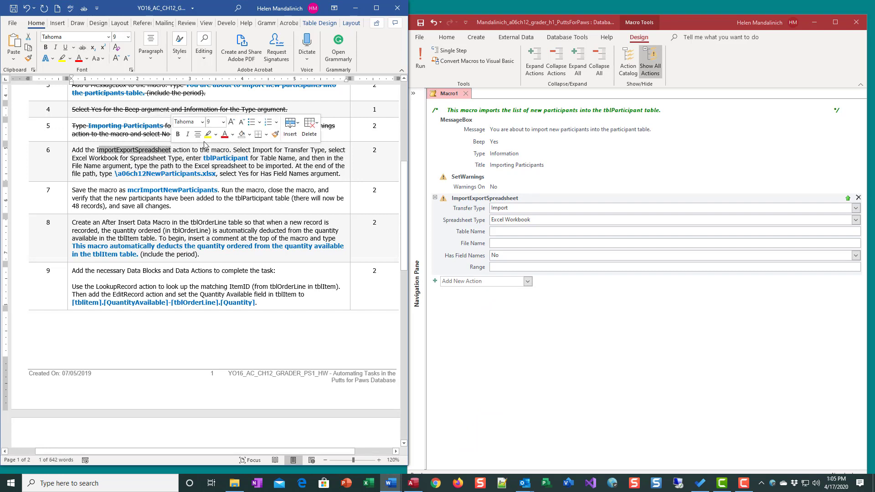
click(207, 134)
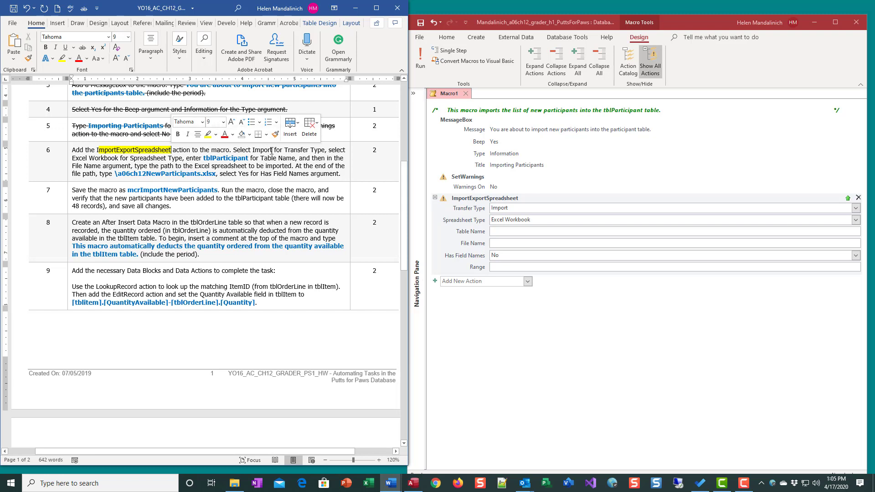
Set the Table Name of the ImportExportSpreadsheet action in Access to tblParticipant.
click(523, 209)
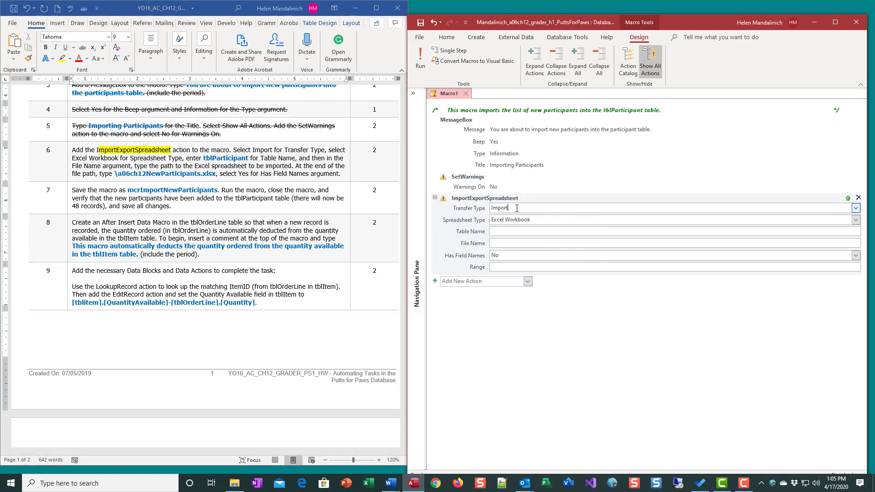
click(561, 218)
click(526, 231)
text(tblParticipant)
Copy the PS1 folder path from File Explorer into the action's File Name in Access as I:\1 SSC Work\2020Spring\AOT236\Chapter 12\PS1\.
click(234, 483)
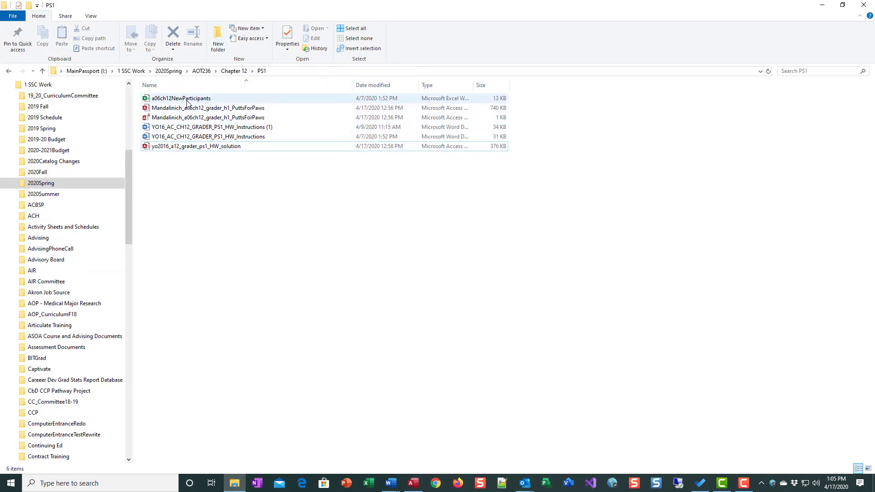
click(275, 72)
key(ctrl+c)
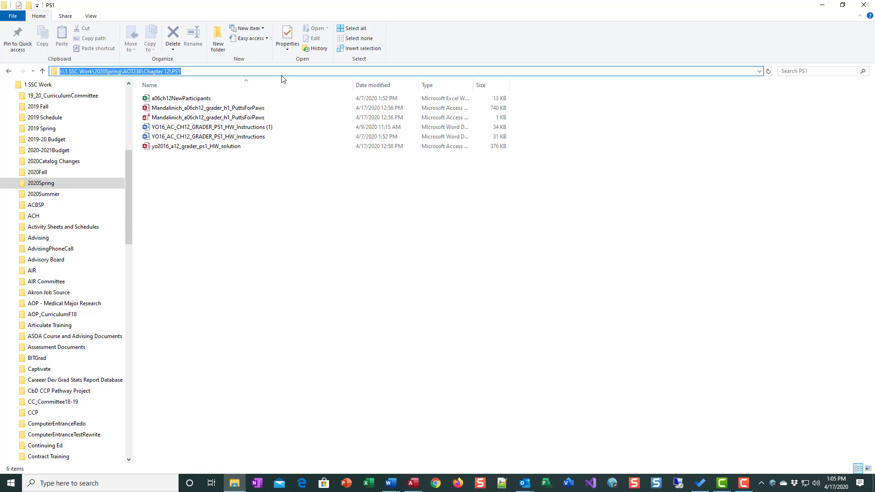
click(822, 5)
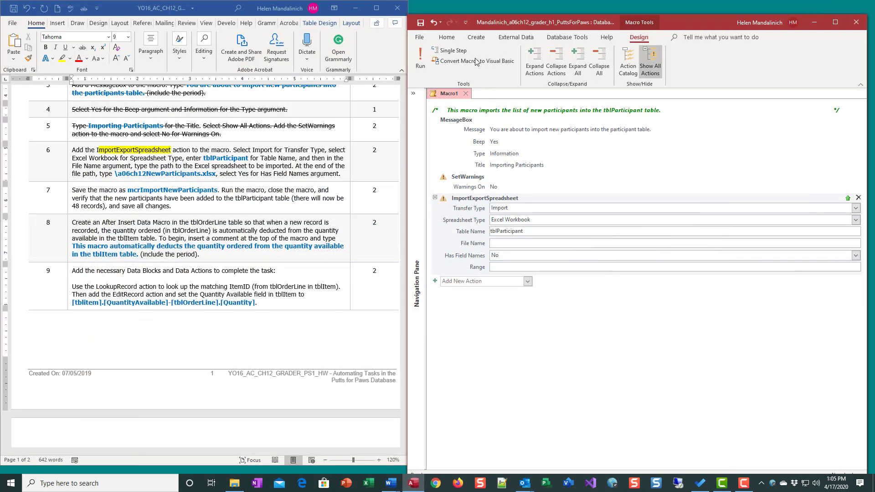
key(ctrl+v)
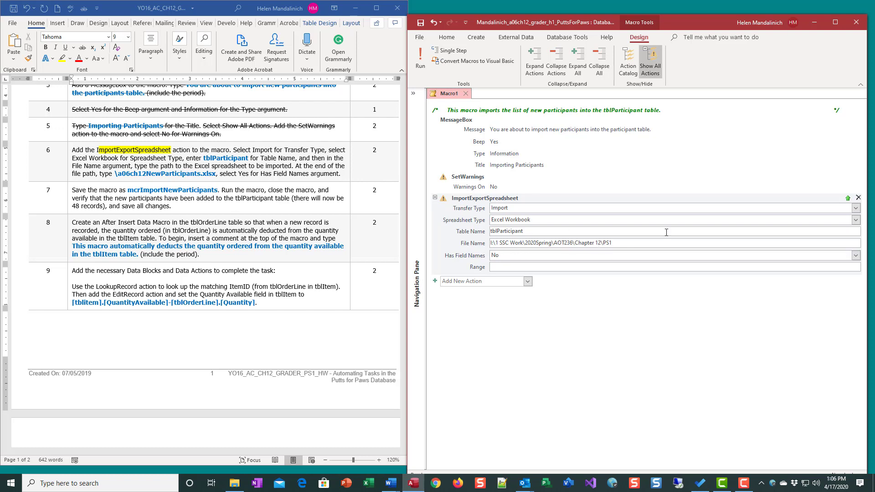
text(\)
Copy a06ch12NewParticipants.xlsx from instruction 6 in Word and append it to the File Name path in the Access macro.
drag(118, 173, 207, 173)
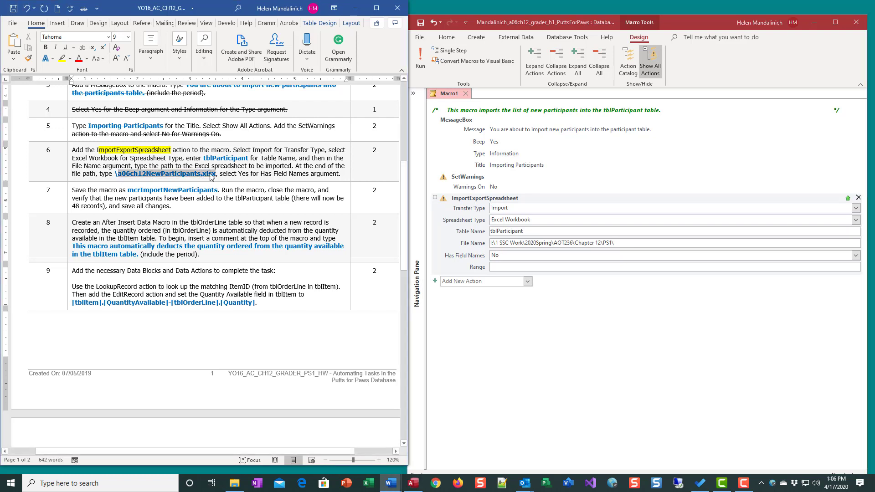
key(ctrl+c)
click(626, 243)
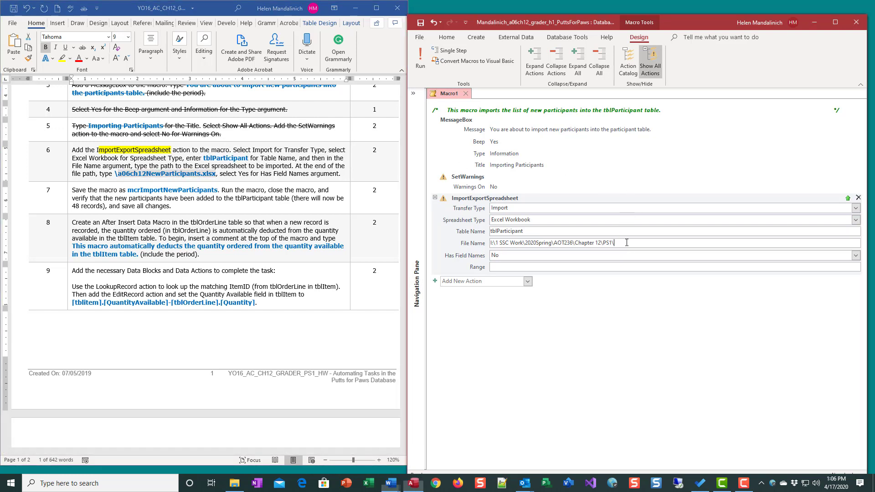
key(ctrl+v)
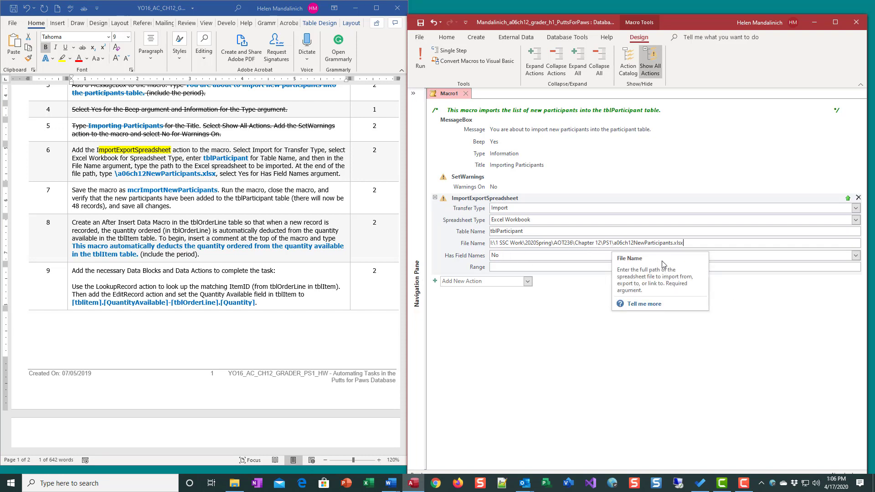
Set Has Field Names to Yes for the ImportExportSpreadsheet action.
click(549, 255)
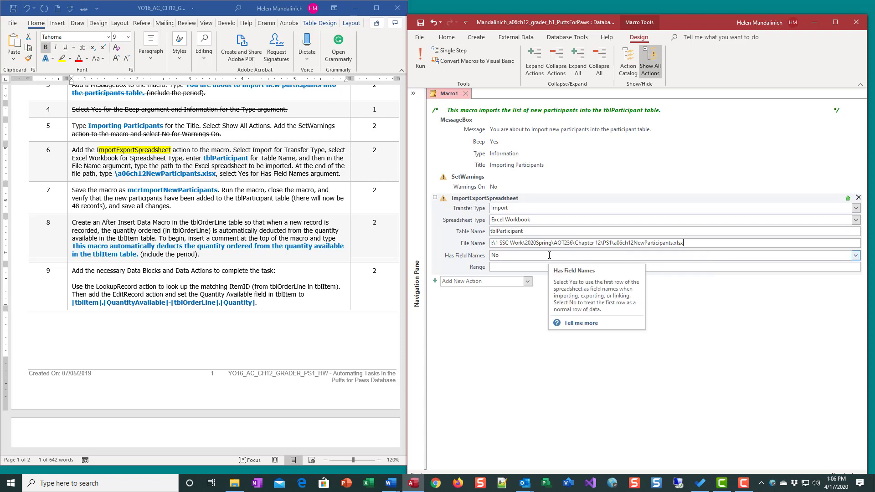
click(856, 256)
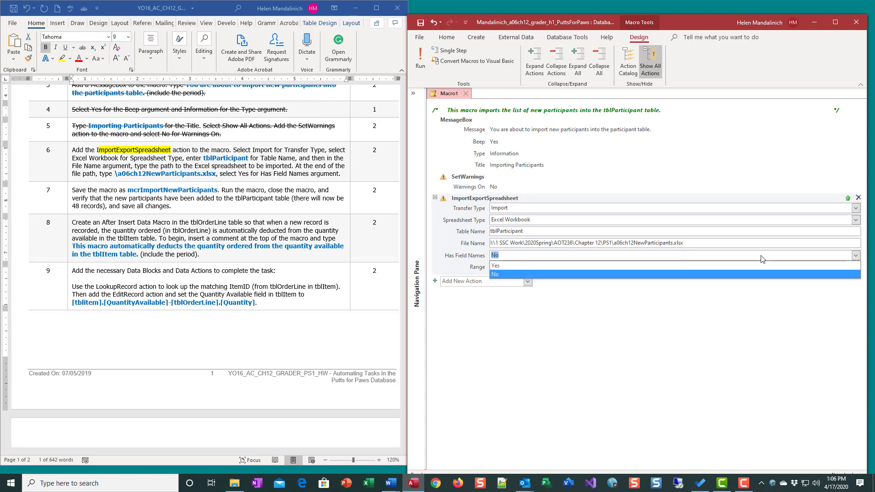
click(700, 267)
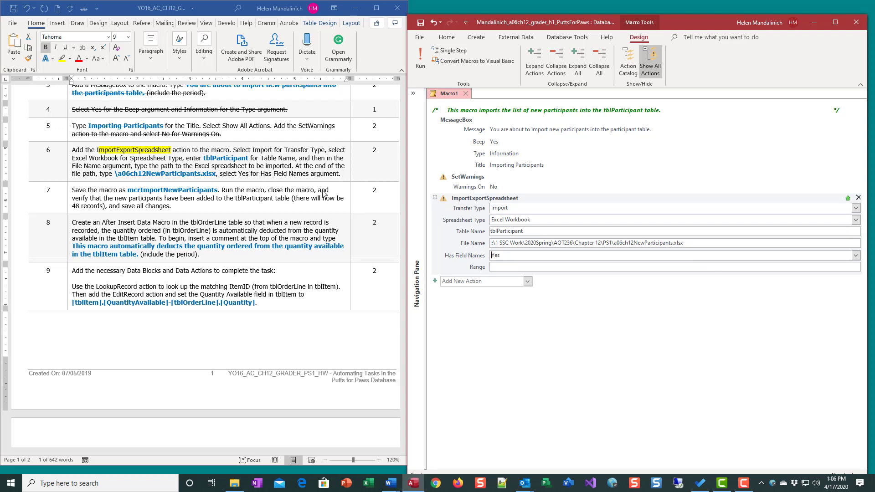
Strike through the whole text of instruction 6 in the Word document.
double_click(201, 175)
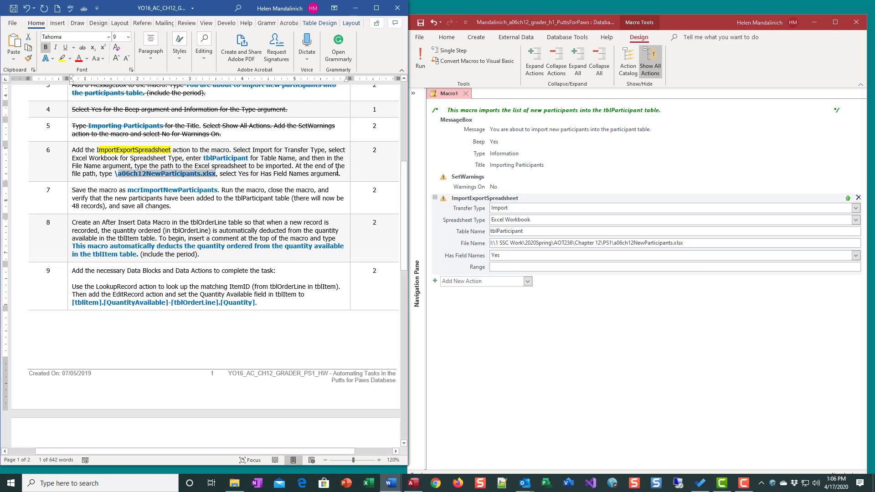
drag(341, 174, 73, 148)
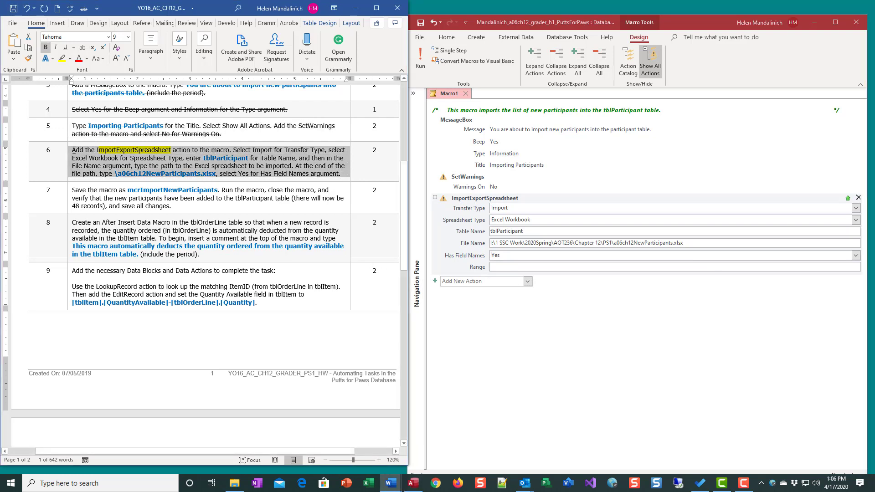
click(82, 48)
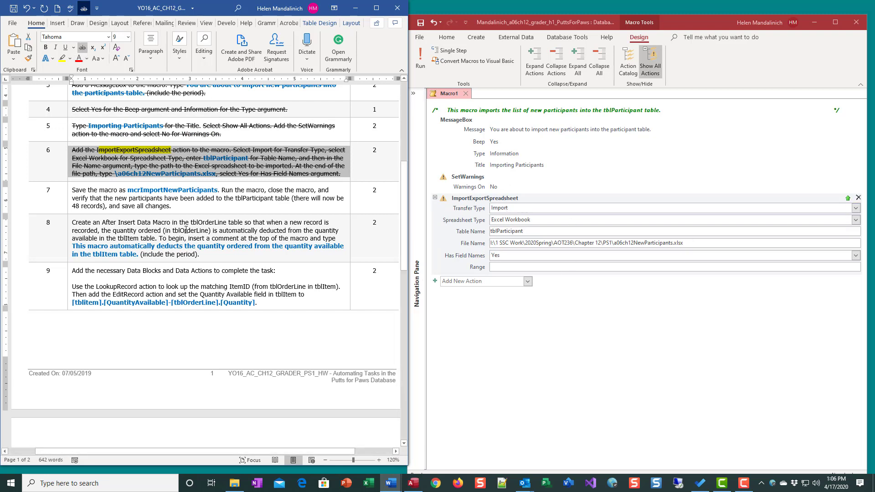
Save the Access macro under the name mcrImportNewParticpants.
scroll(194, 238, down, 1)
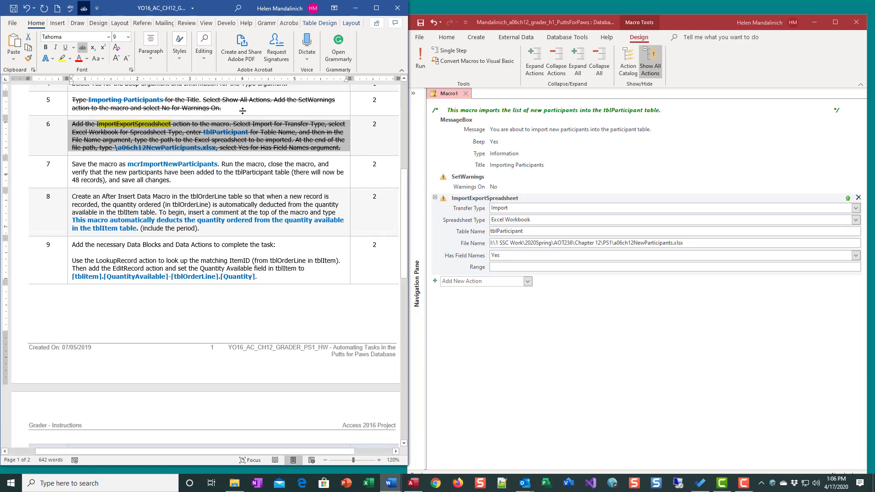
click(421, 26)
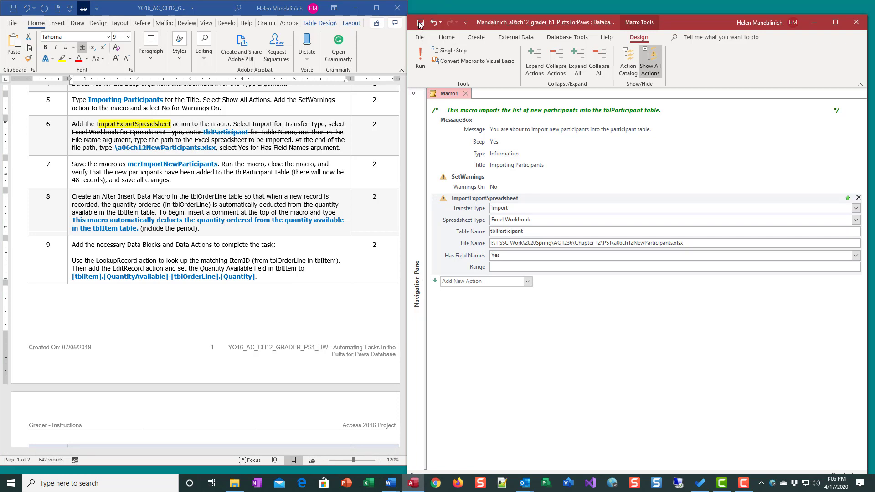
click(421, 24)
text(mcrImportNewParticpants)
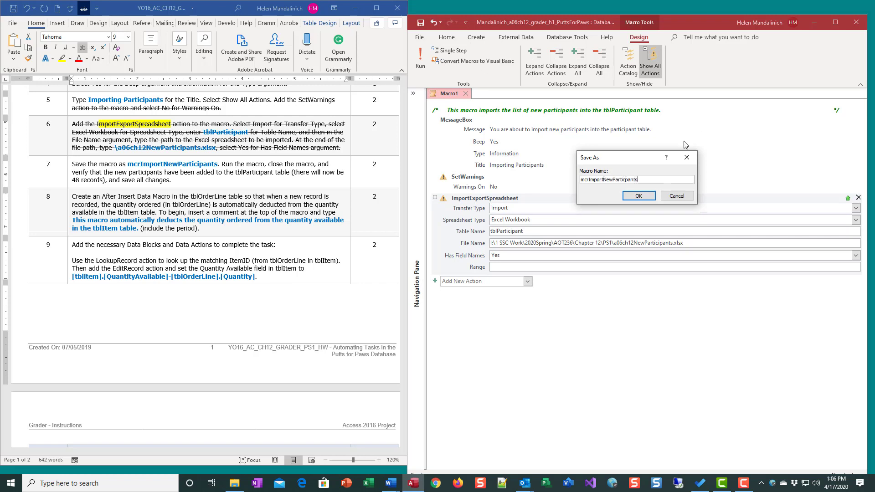
click(638, 195)
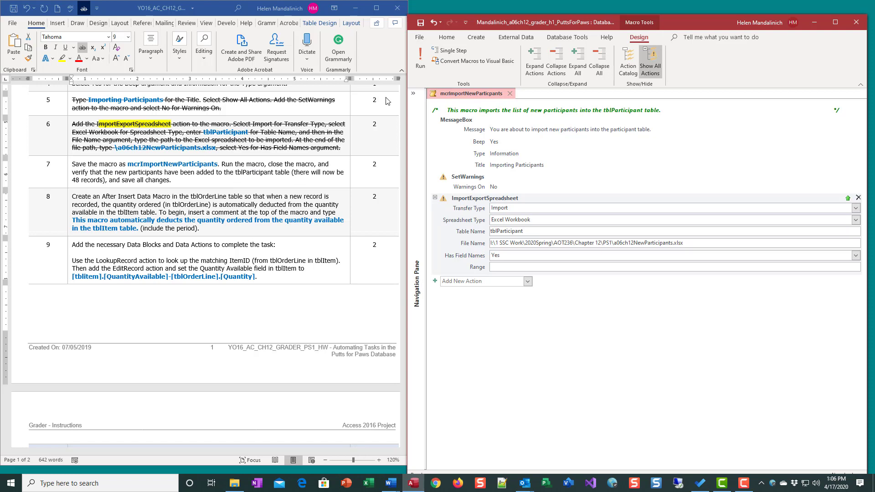
Expand the list of all Access objects and open the tblParticipant table to check its existing records.
click(413, 94)
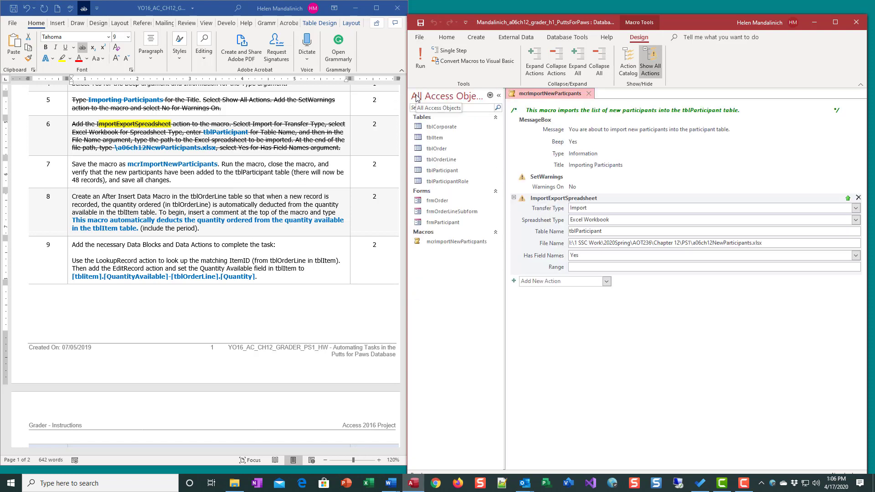
click(444, 169)
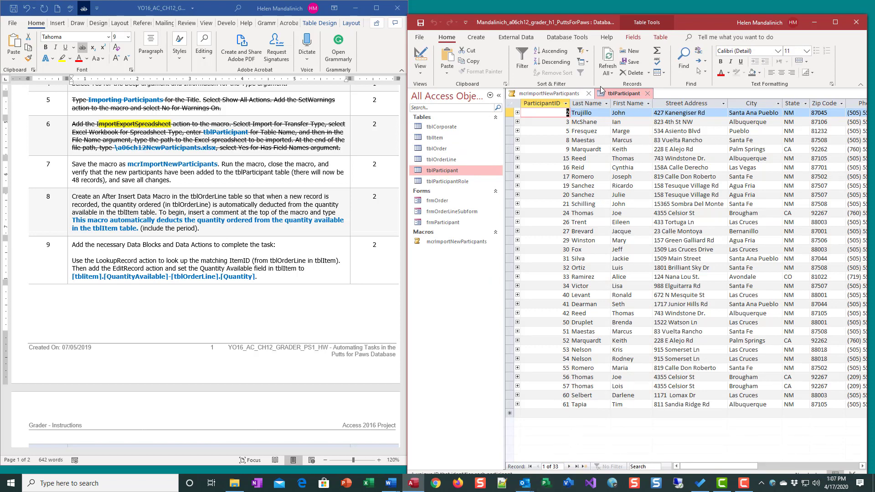
Close the tblParticipant table and run the saved mcrImportNewParticpants macro, acknowledging its Importing Participants message.
click(652, 96)
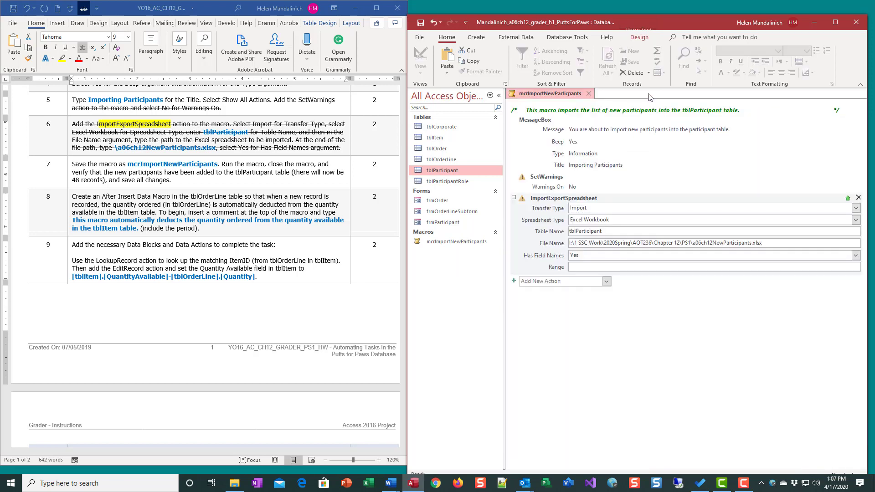
click(498, 95)
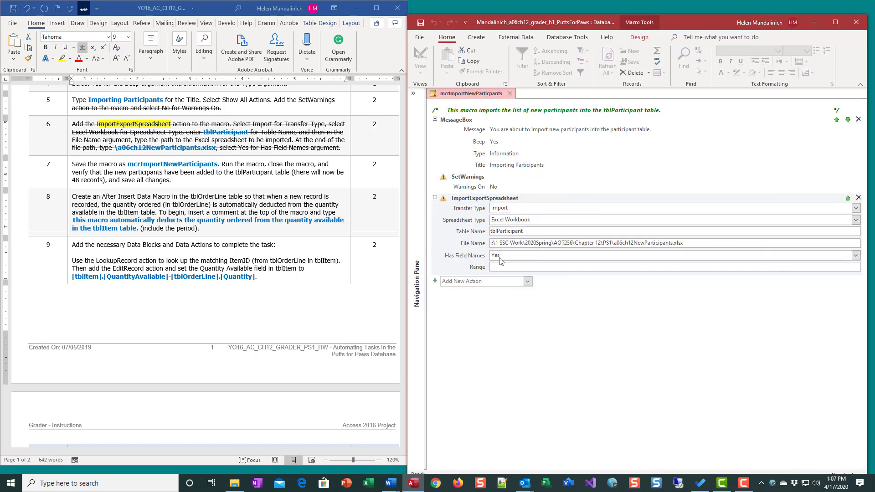
click(419, 23)
click(639, 37)
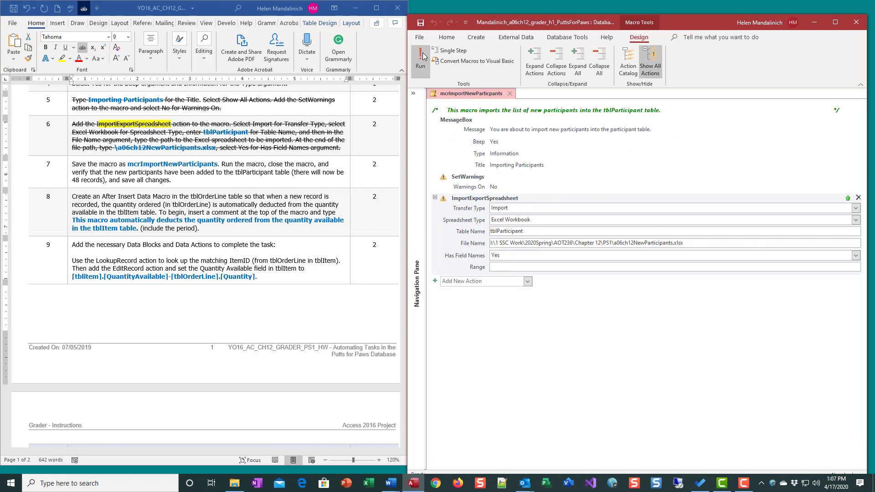
click(420, 57)
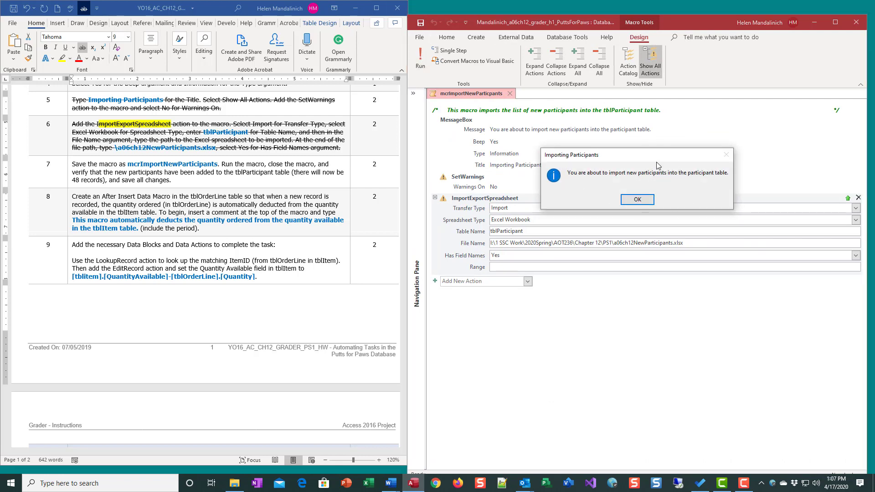
click(637, 199)
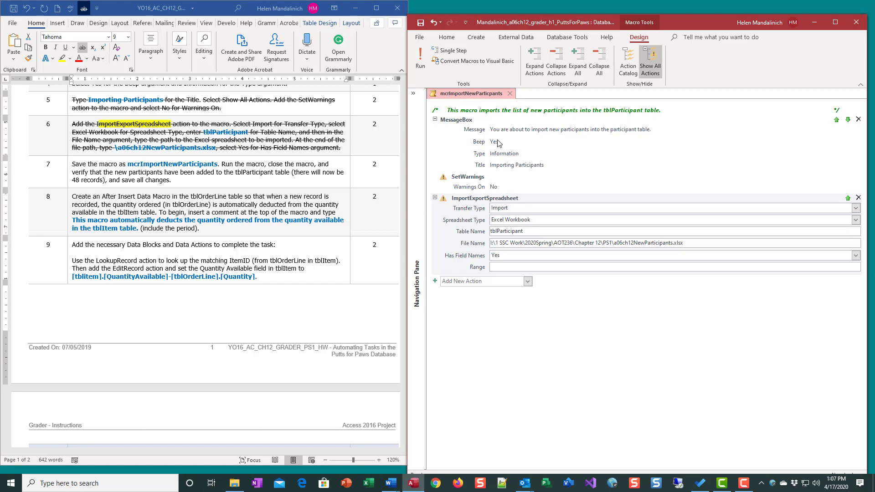
Reopen the tblParticipant table, check its end for the newly imported participants and the record count, and close the table.
click(417, 95)
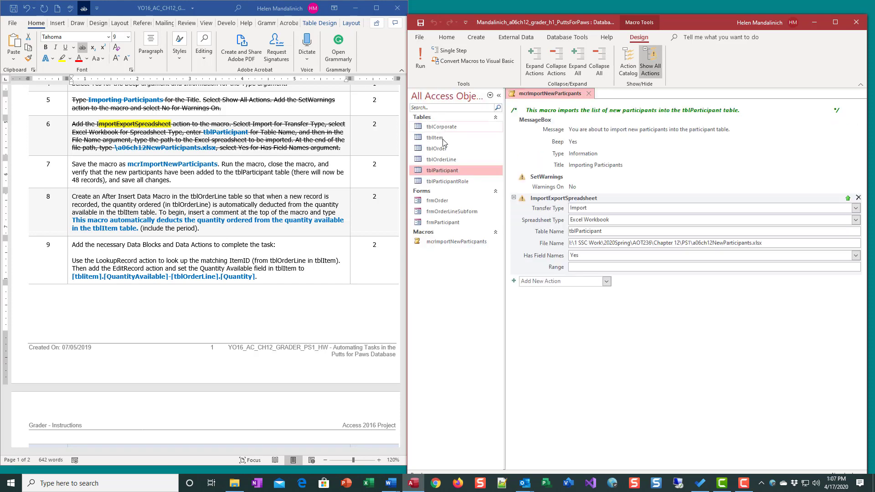
double_click(442, 170)
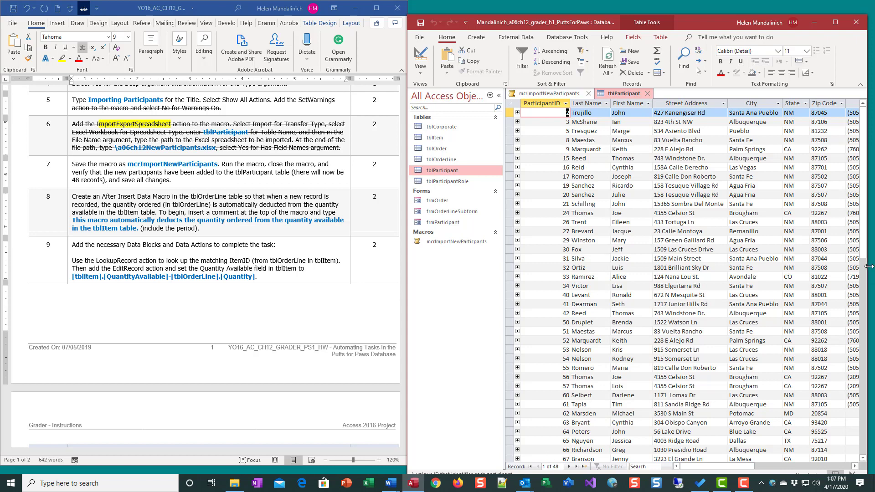
scroll(850, 361, down, 10)
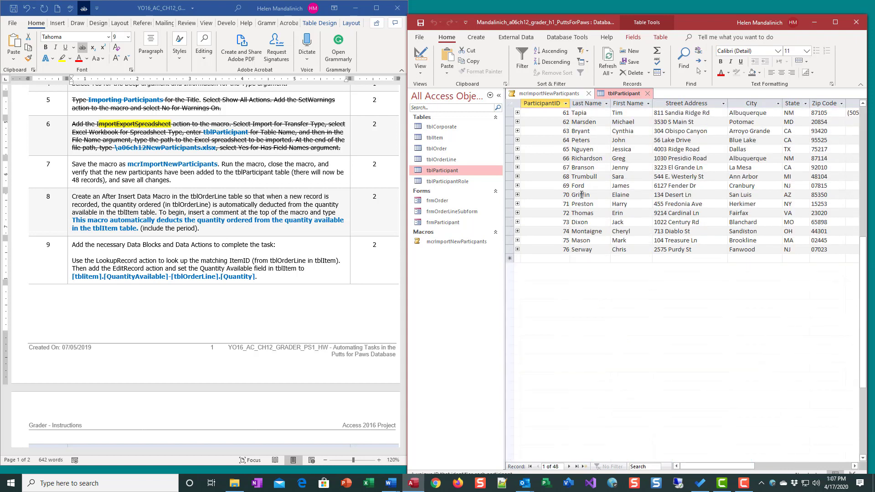
scroll(581, 195, up, 2)
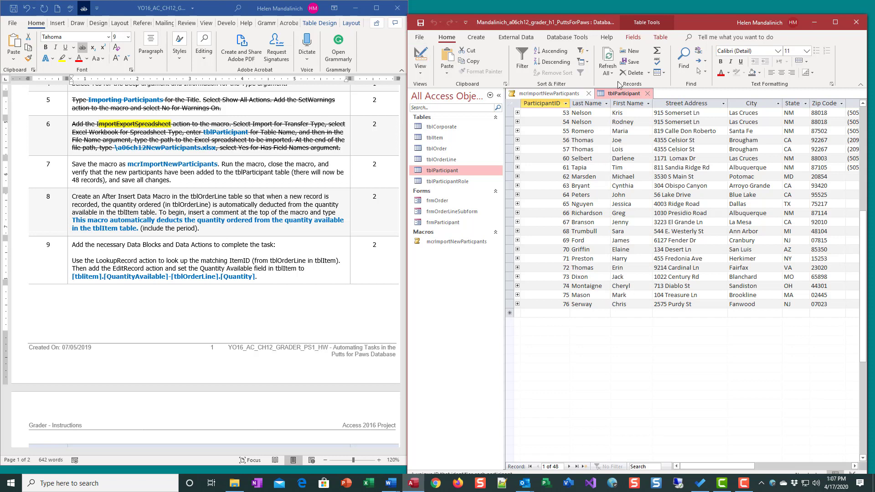
click(647, 94)
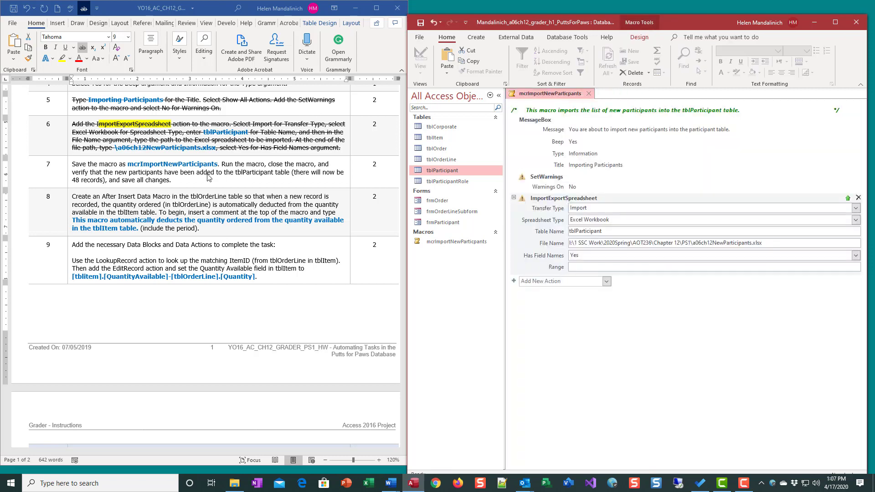
Strike through the whole text of instruction 7 in the Word document.
drag(343, 173, 73, 165)
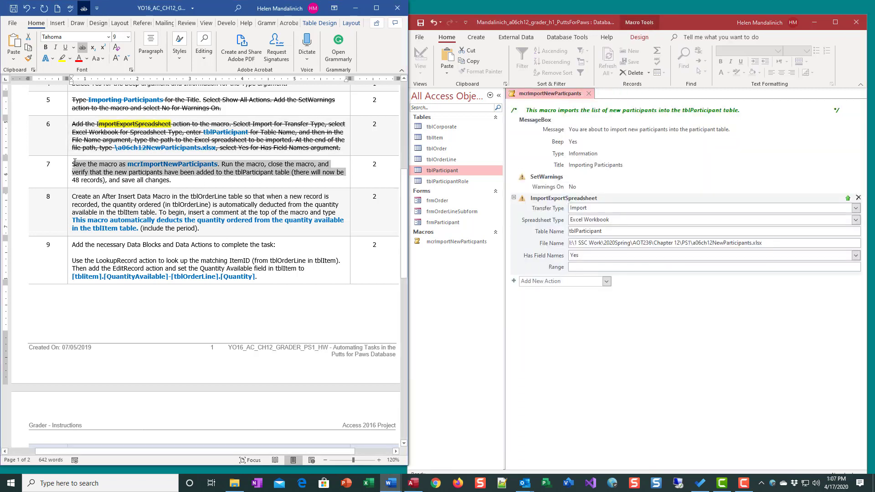
triple_click(135, 176)
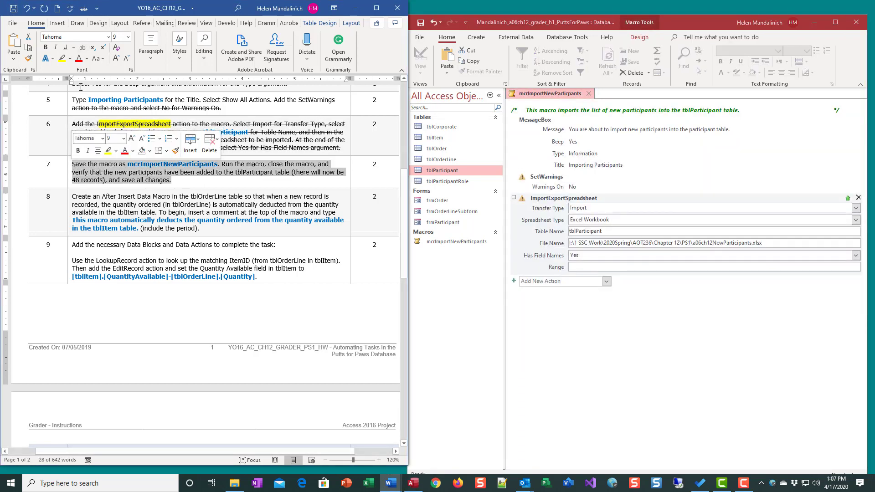
click(83, 48)
scroll(228, 137, down, 2)
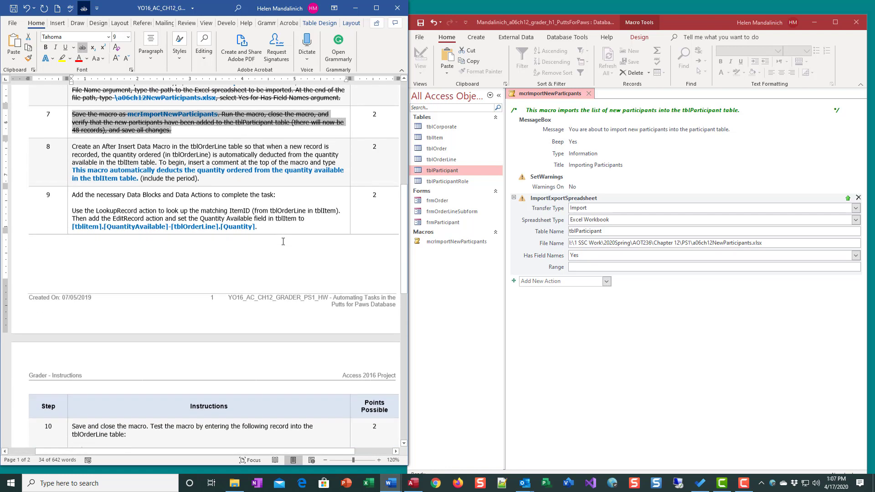